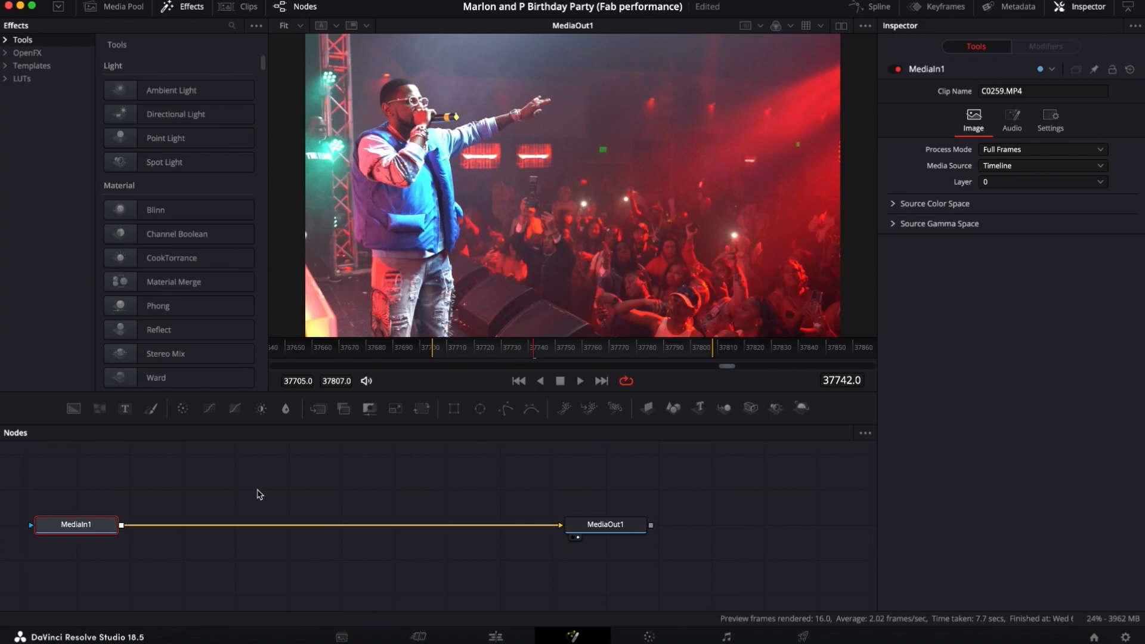
Step: Add a Magic Mask node between MediaIn1 and MediaOut1
key("shift+space")
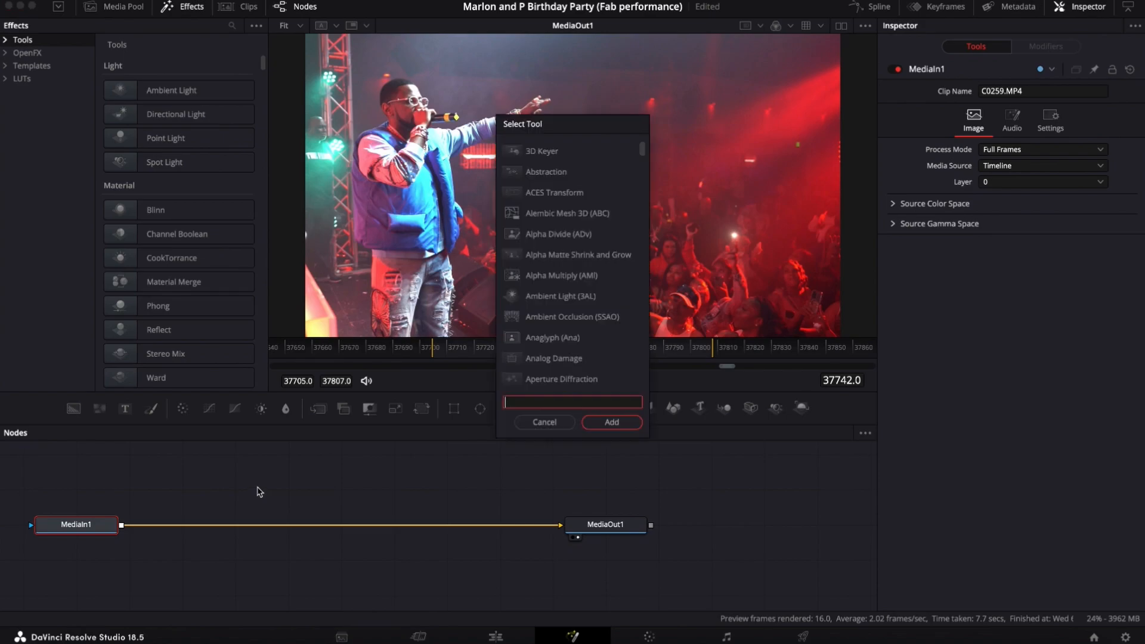
type("magic")
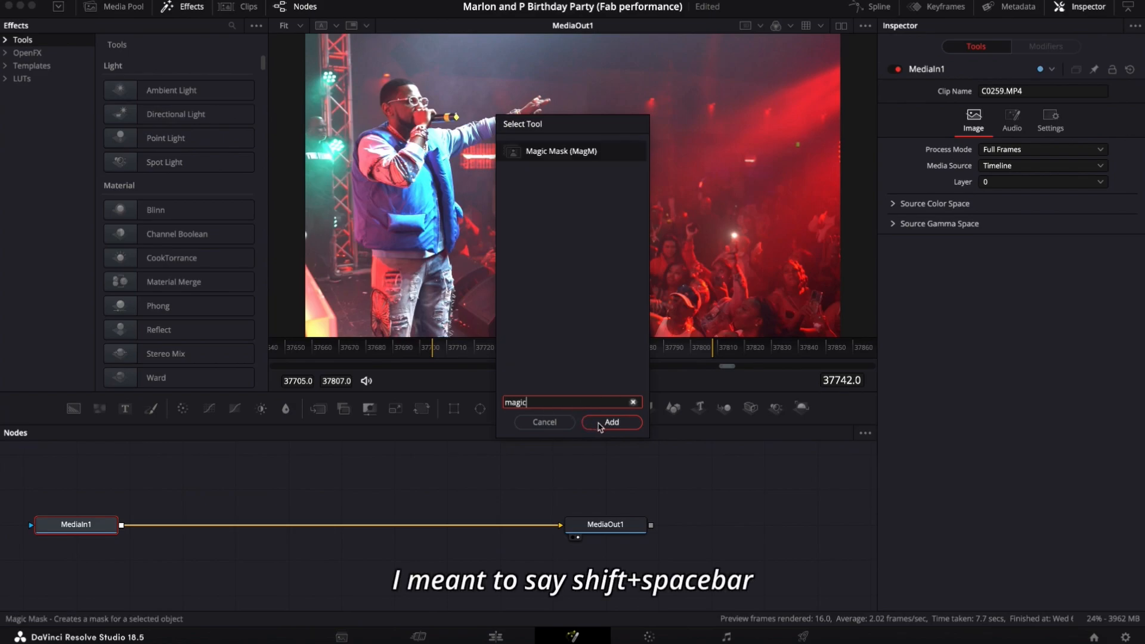
left_click(600, 423)
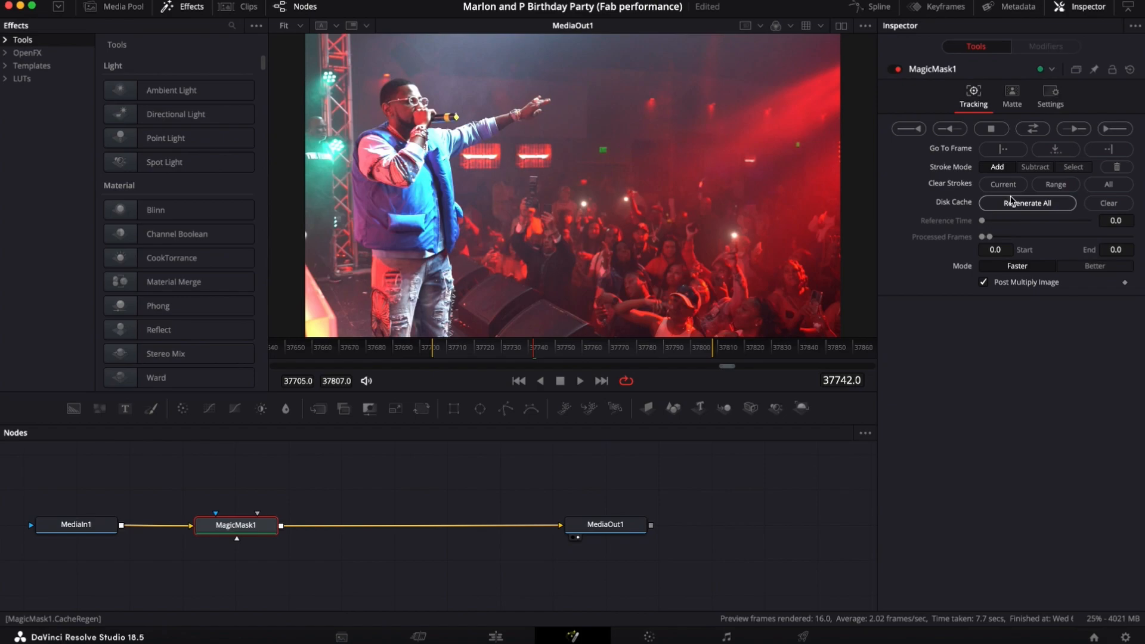
Step: Paint Magic Mask add strokes over the performer's body, leg, outstretched arm and microphone, and over the stage speaker beside him
left_click(1011, 94)
left_click(973, 94)
left_click_drag(405, 250, 408, 249)
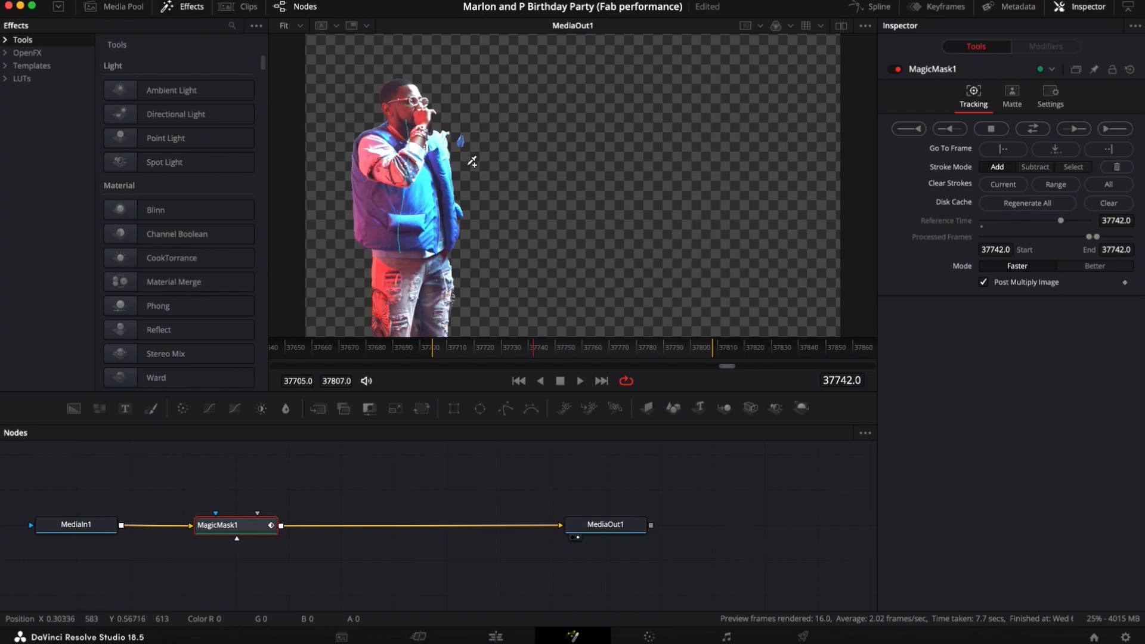
left_click_drag(521, 303, 525, 306)
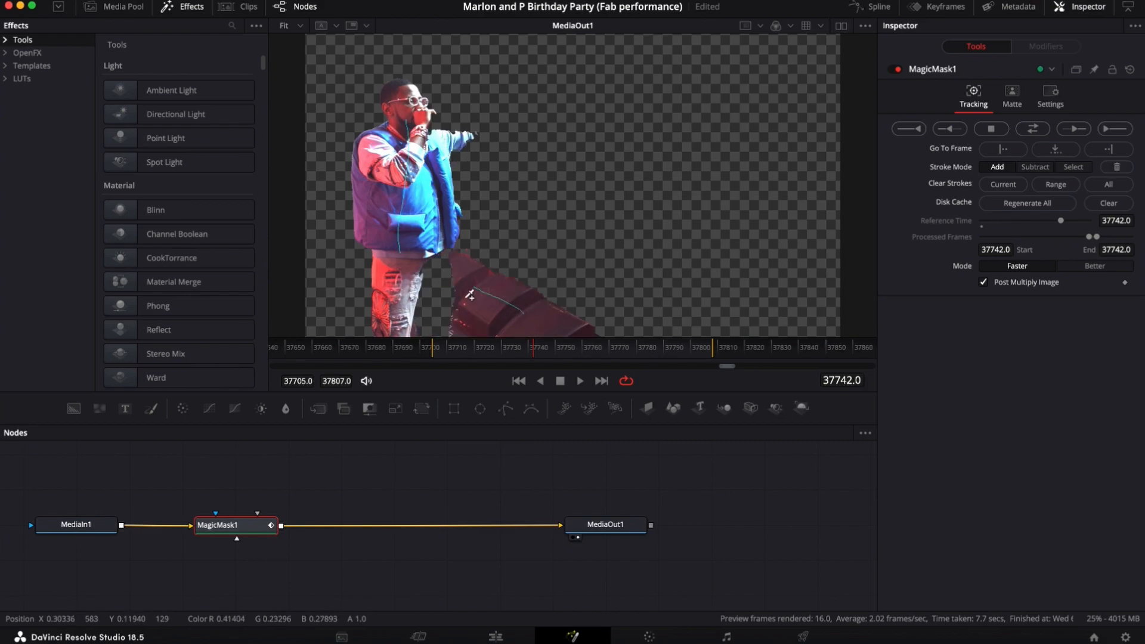
left_click_drag(439, 276, 439, 298)
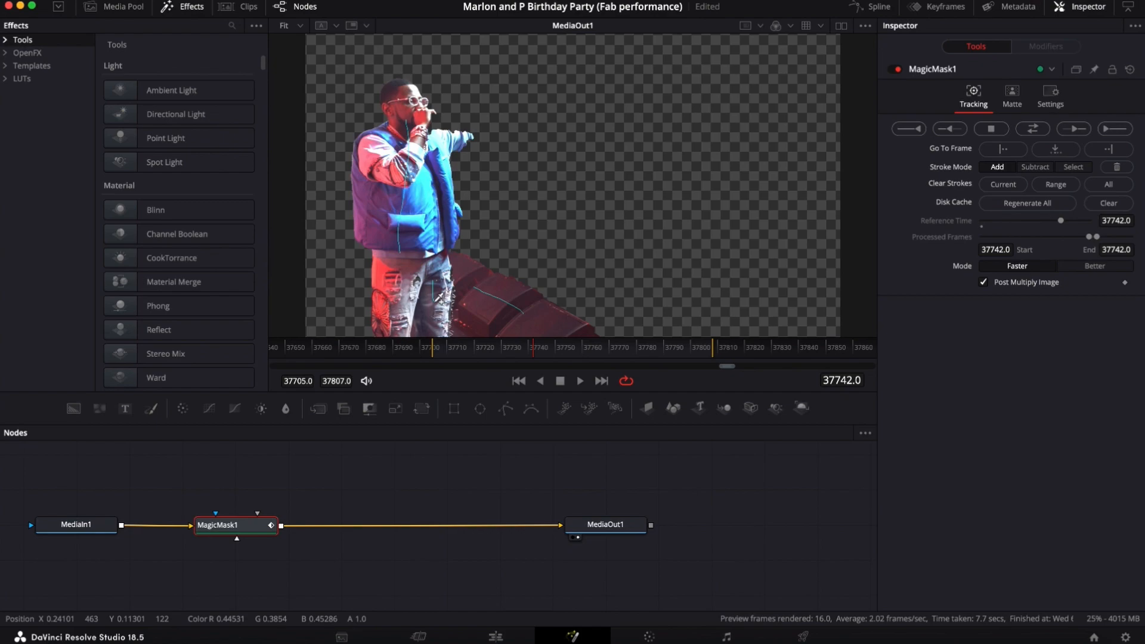
left_click_drag(452, 141, 491, 142)
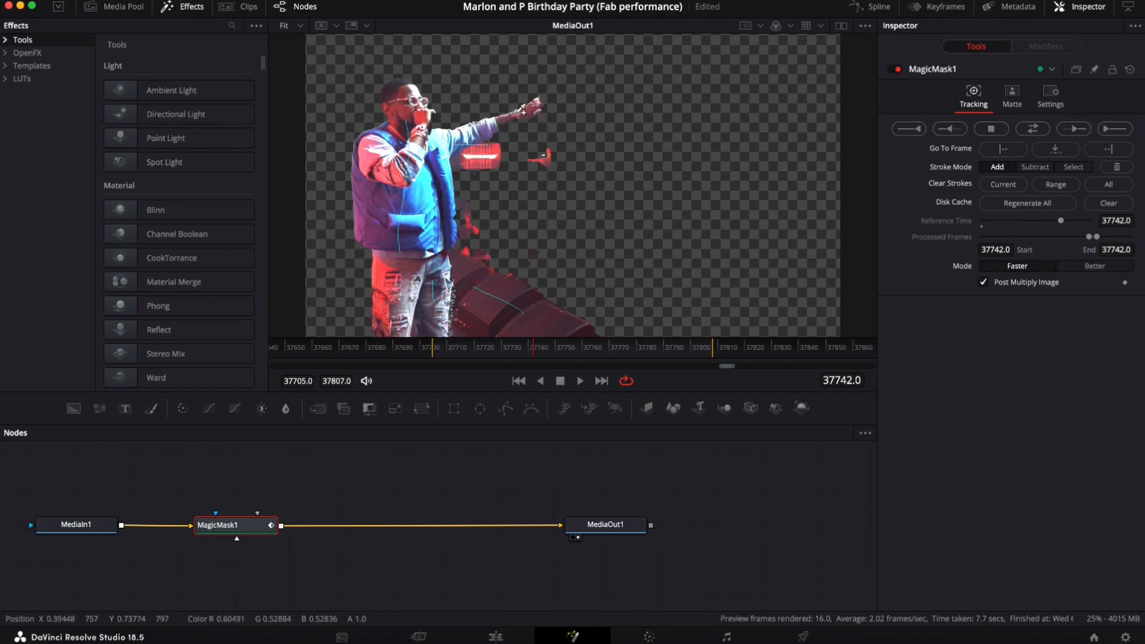
key("super+z")
left_click_drag(452, 141, 500, 124)
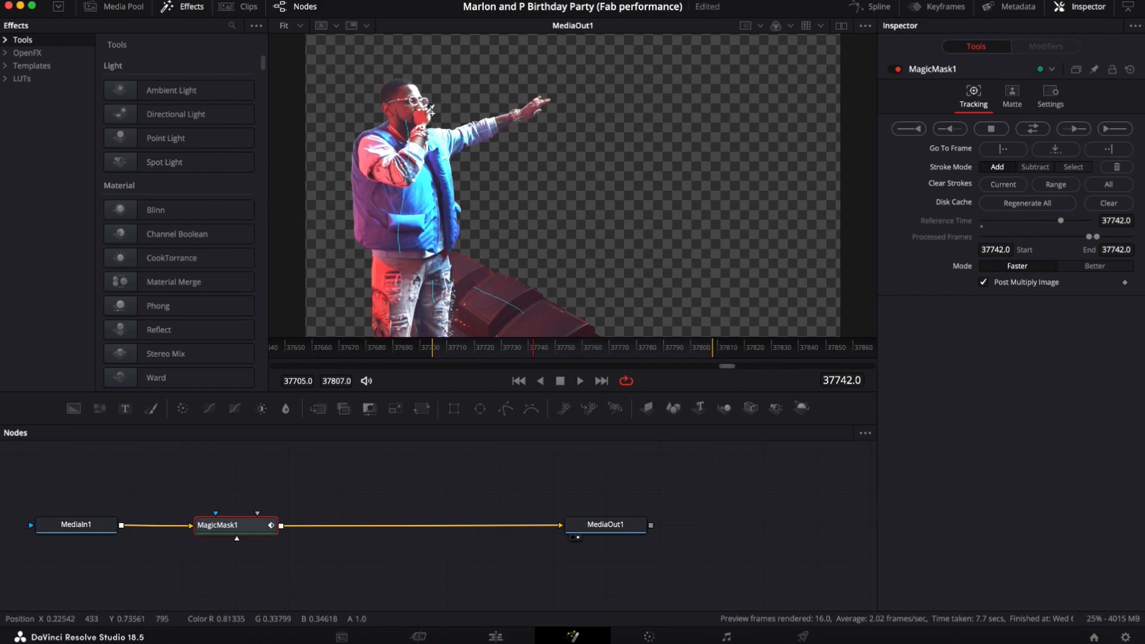
left_click_drag(449, 119, 457, 117)
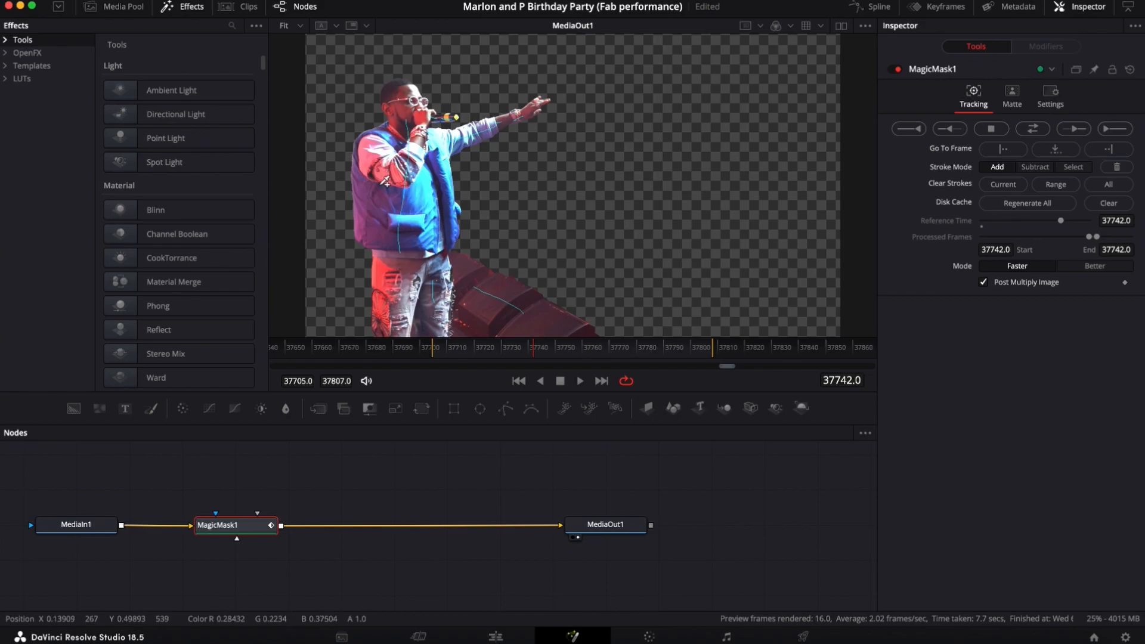
Step: Extend the mask with add strokes over the stage, the lighting truss and the background behind the performer
mouse_move(338, 198)
left_mouse_down()
mouse_move(353, 268)
mouse_move(320, 280)
mouse_move(303, 304)
left_mouse_up()
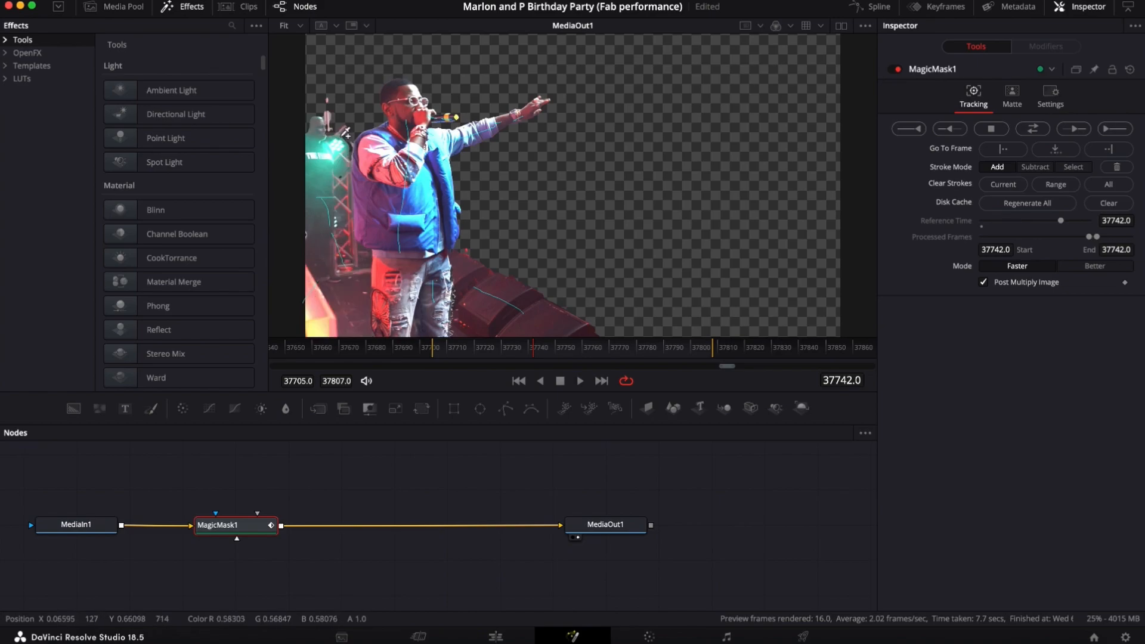
mouse_move(377, 92)
left_mouse_down()
mouse_move(341, 64)
mouse_move(406, 98)
mouse_move(408, 116)
left_mouse_up()
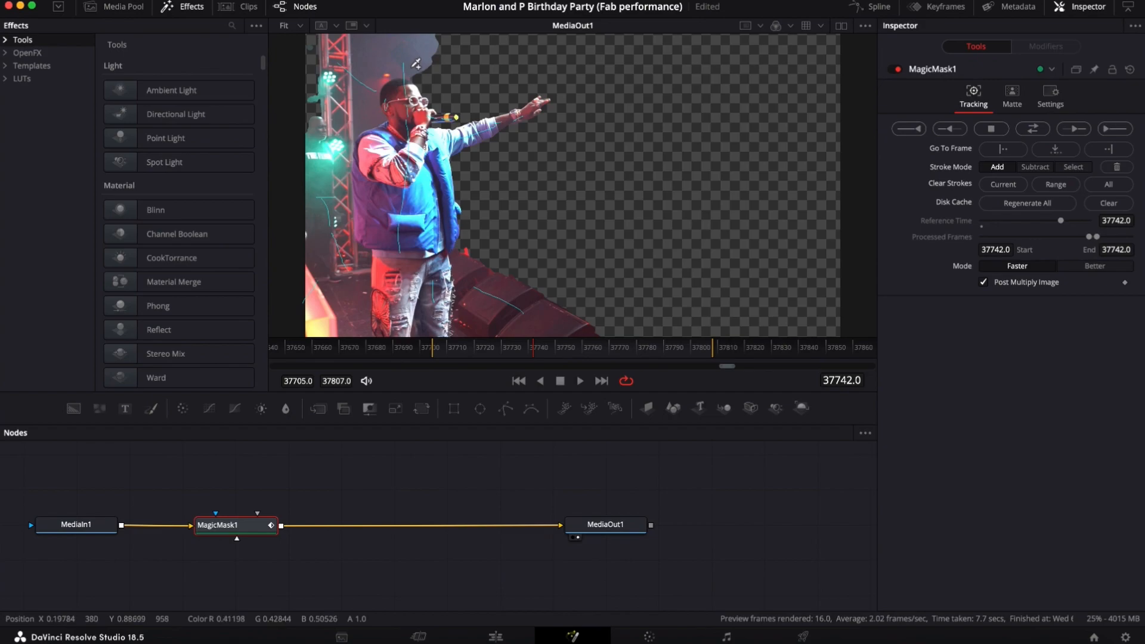
left_click_drag(309, 49, 318, 88)
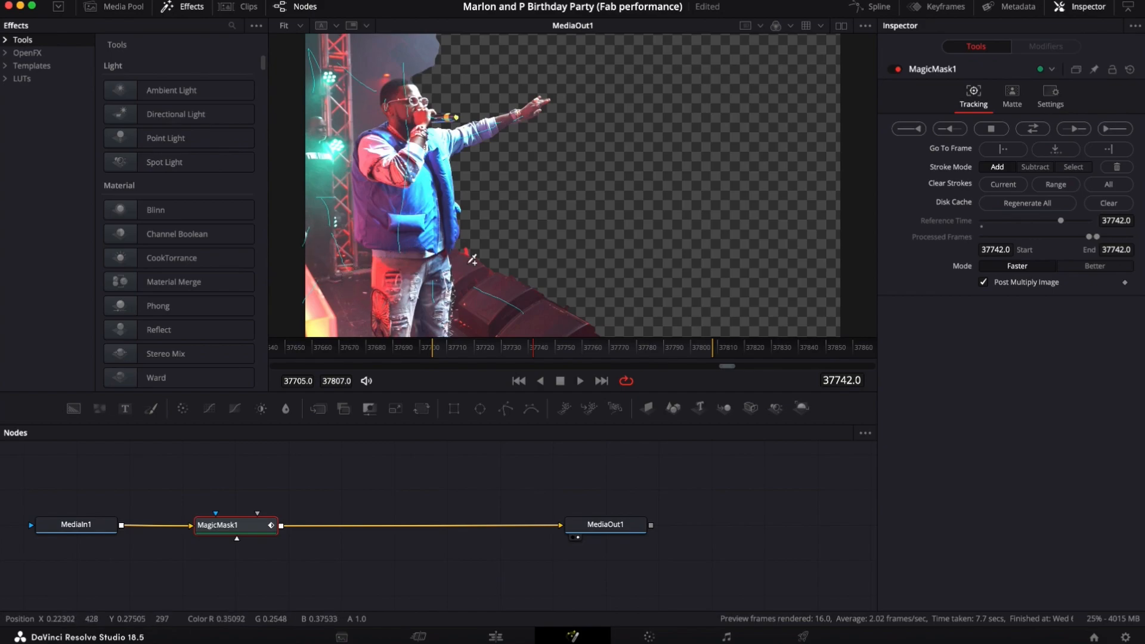
Step: Set the Magic Mask stroke mode to Subtract and track the mask forward and in reverse
left_click(1035, 167)
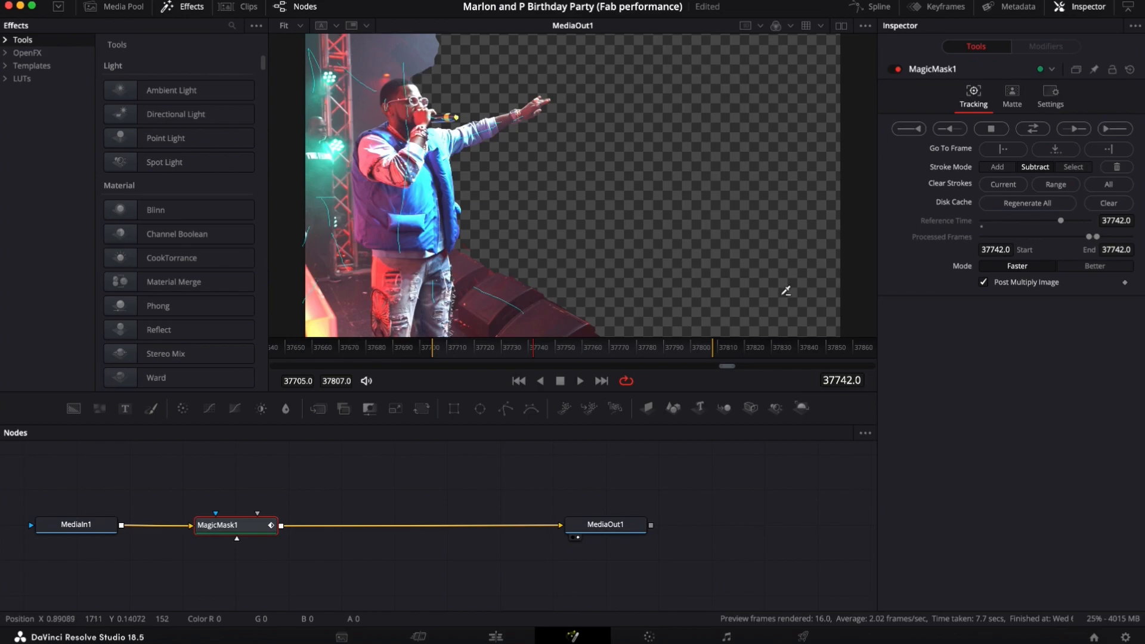
left_click(1034, 129)
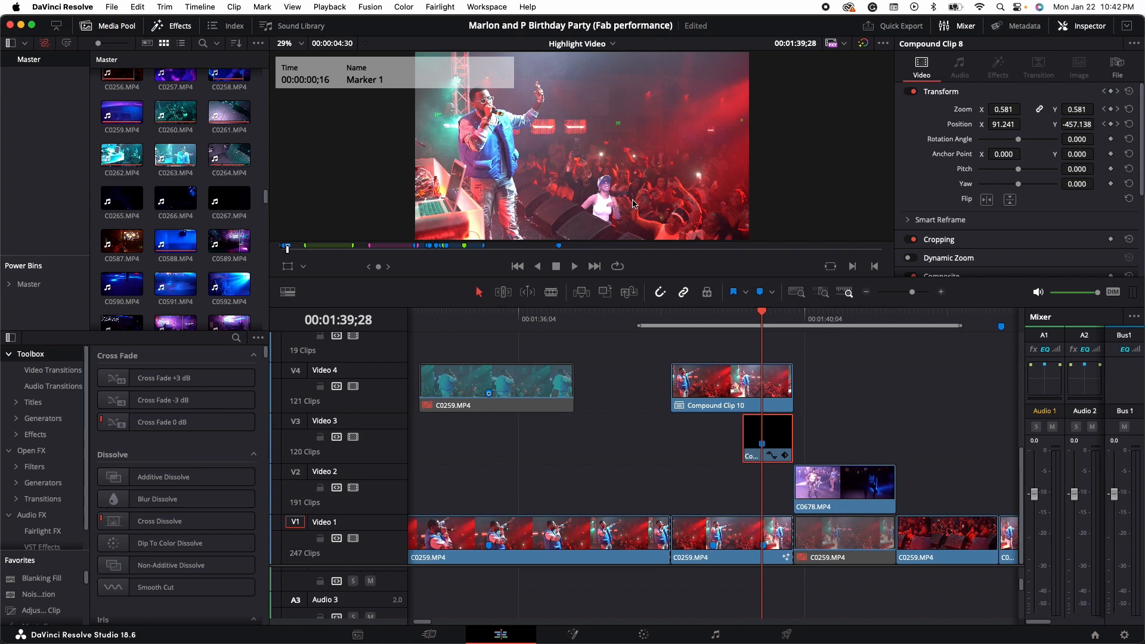
Step: Compare the composited frame at the marker at 00:01:39;28 with the frame at 00:01:39;55 where C0678.MP4 starts
scroll(773, 372, "up", 4)
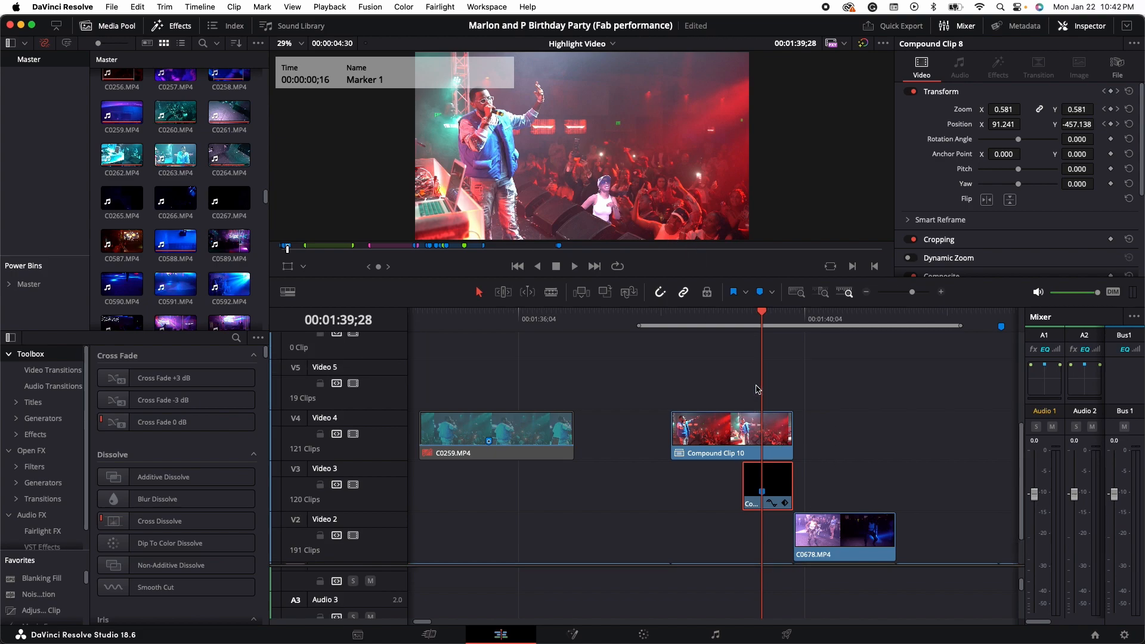
scroll(749, 396, "down", 4)
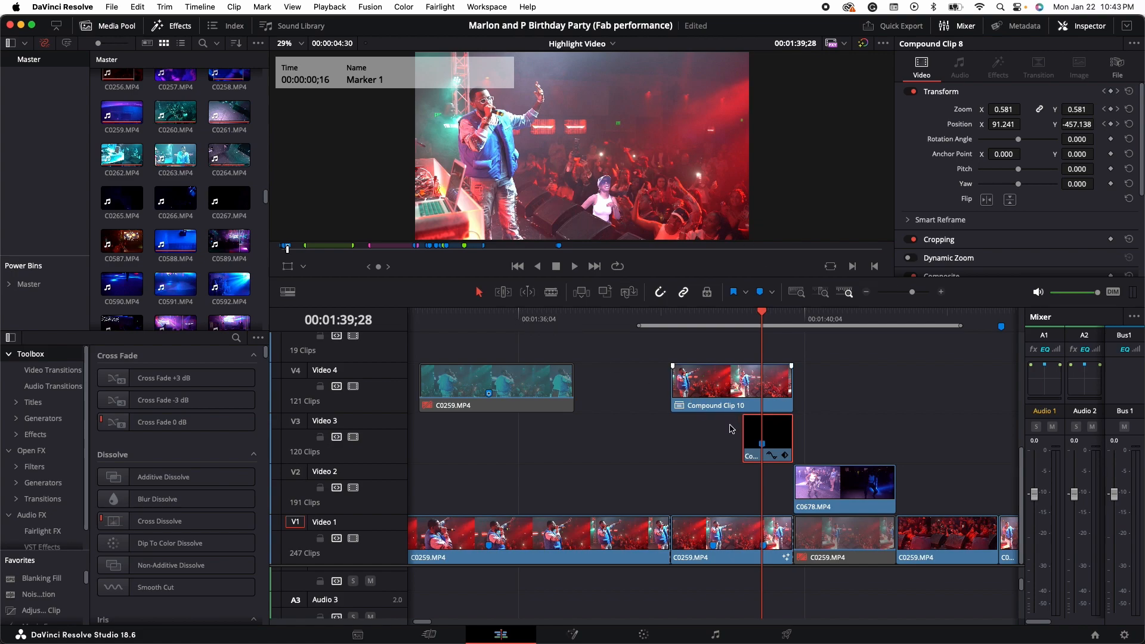
left_click(794, 322)
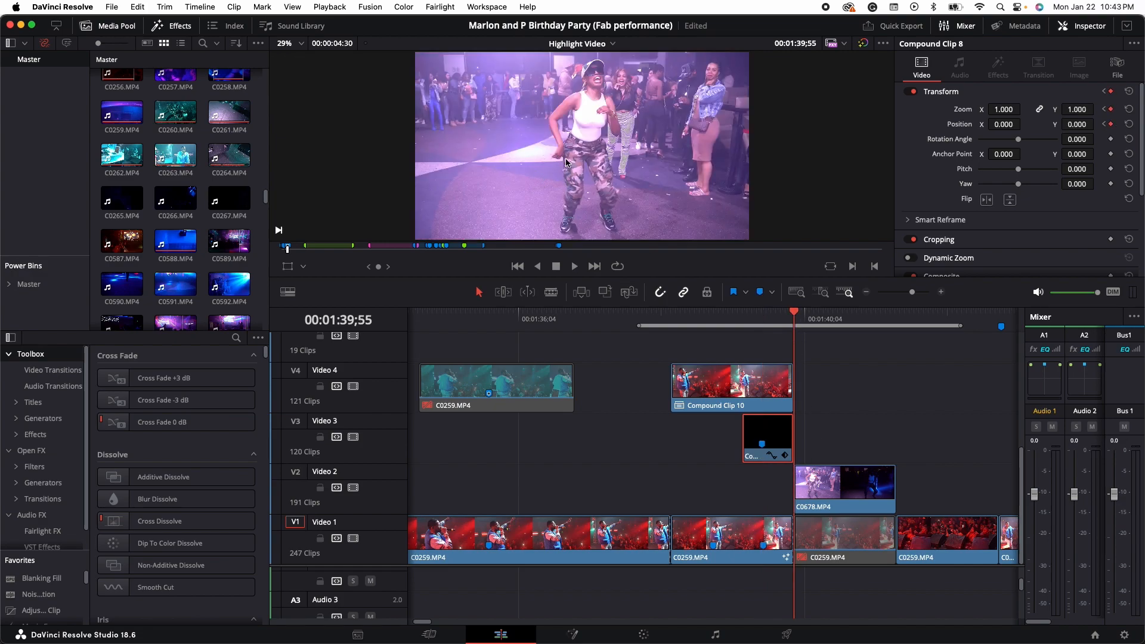
key("shift+Up")
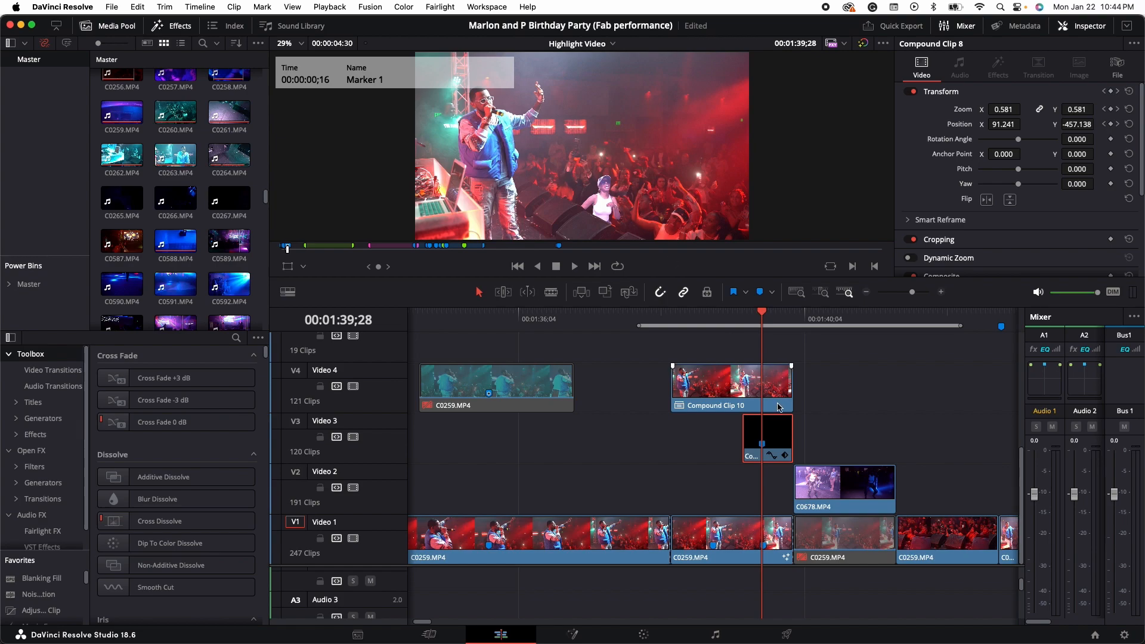
Step: Disable and re-enable Compound Clip 10 on Video 4 to examine how it layers over the dancer
left_click(746, 386)
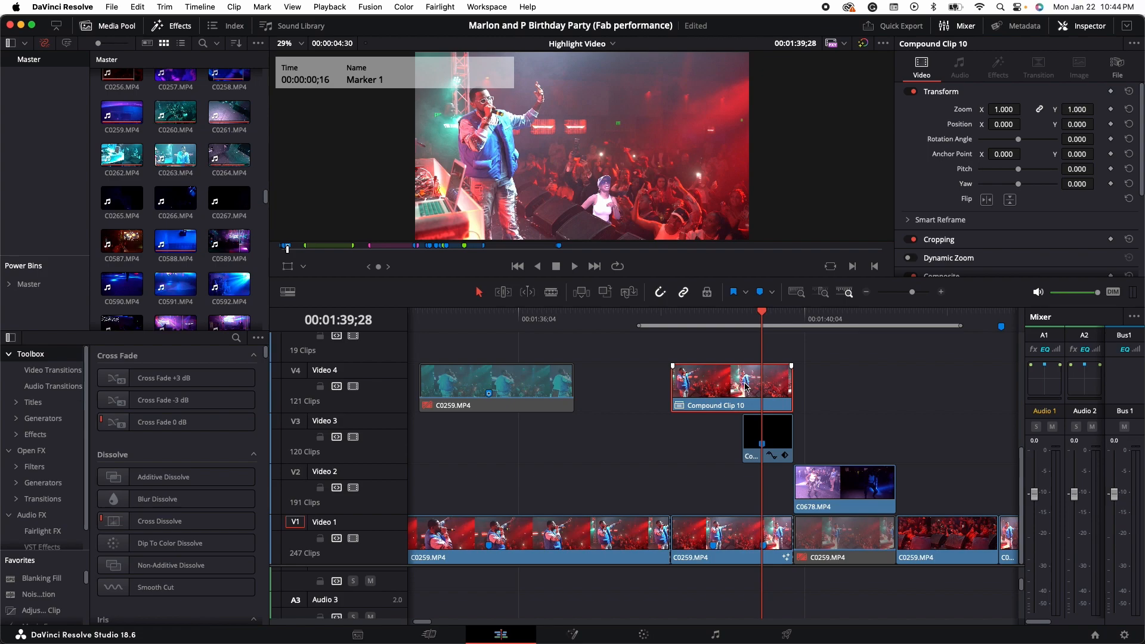
key("g")
key("d")
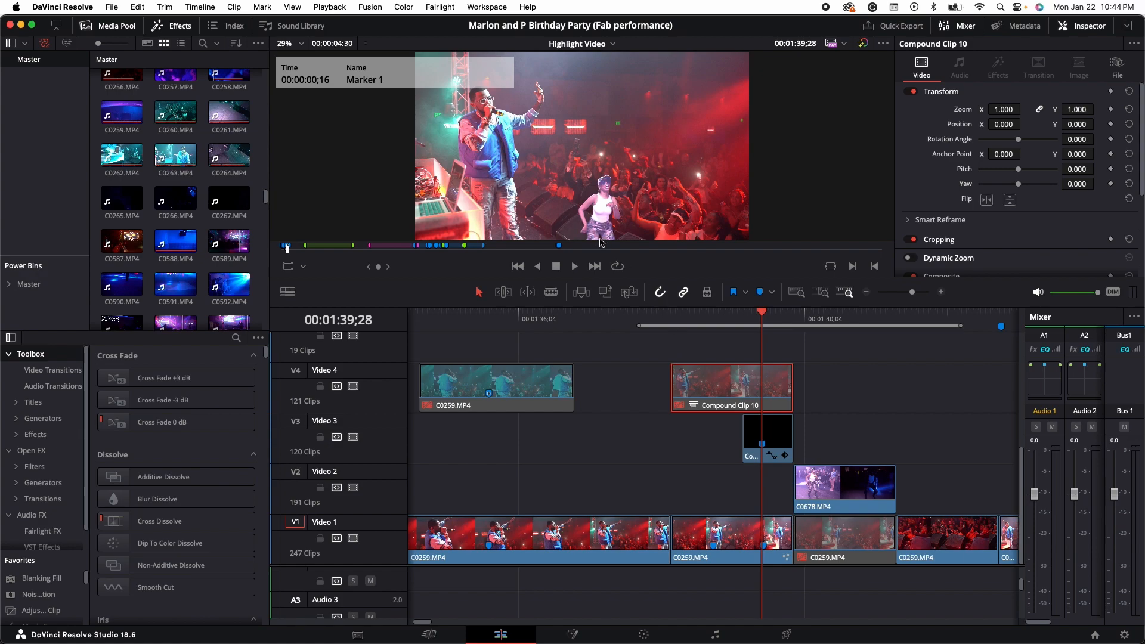
key("d")
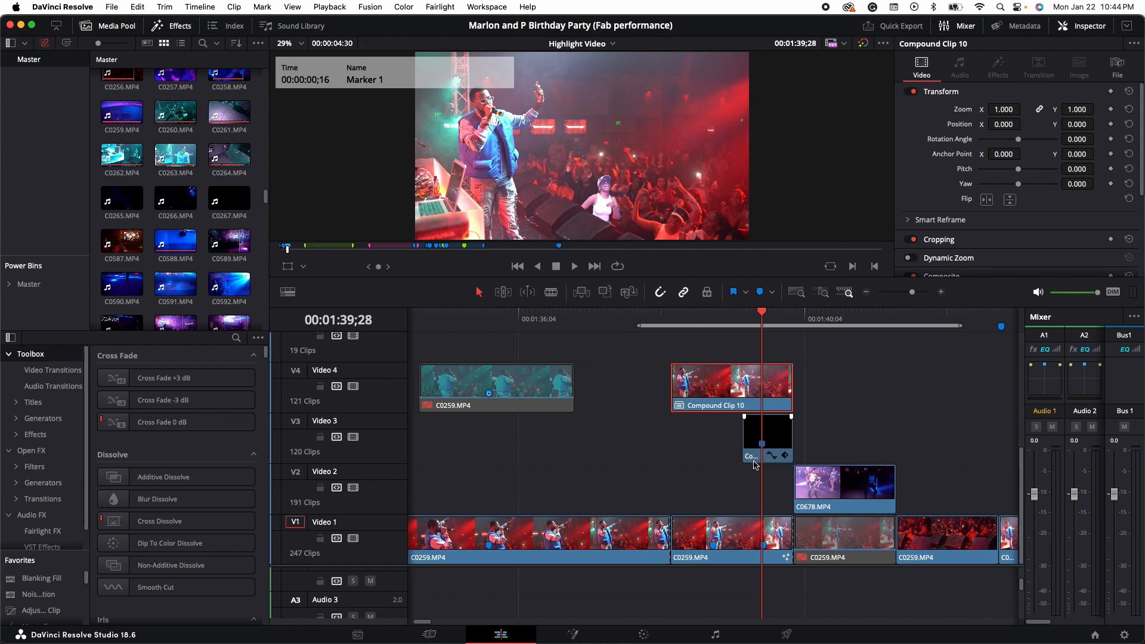
Step: Toggle Compound Clip 8 on Video 3 and Compound Clip 10 above it off and on to compare the layers
left_click(765, 445)
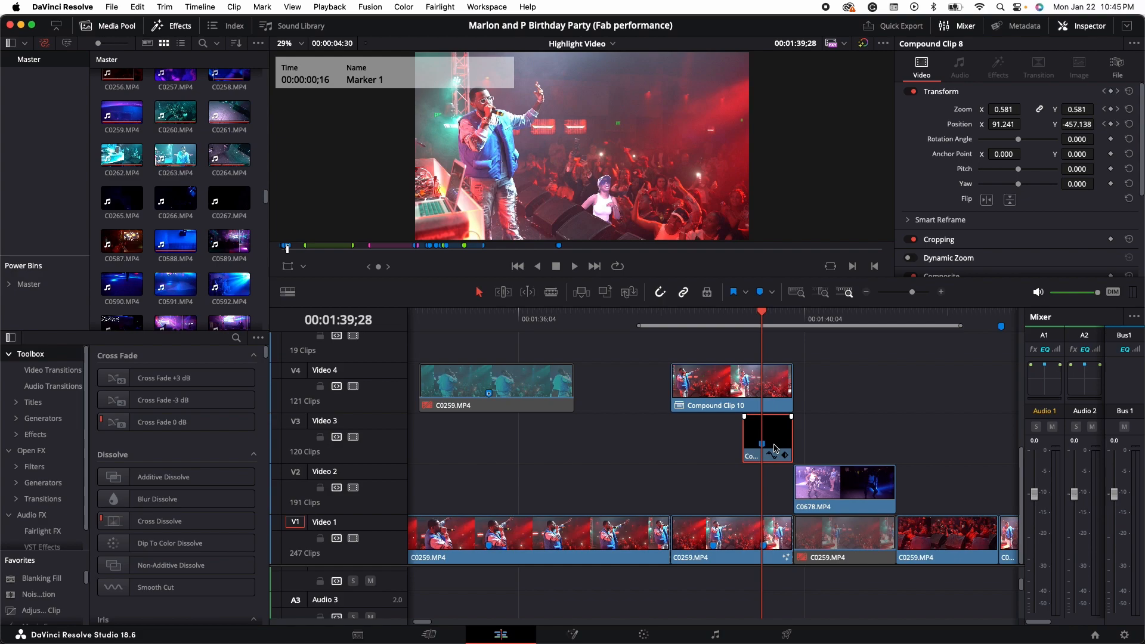
key("d")
key("d")
left_click(761, 386)
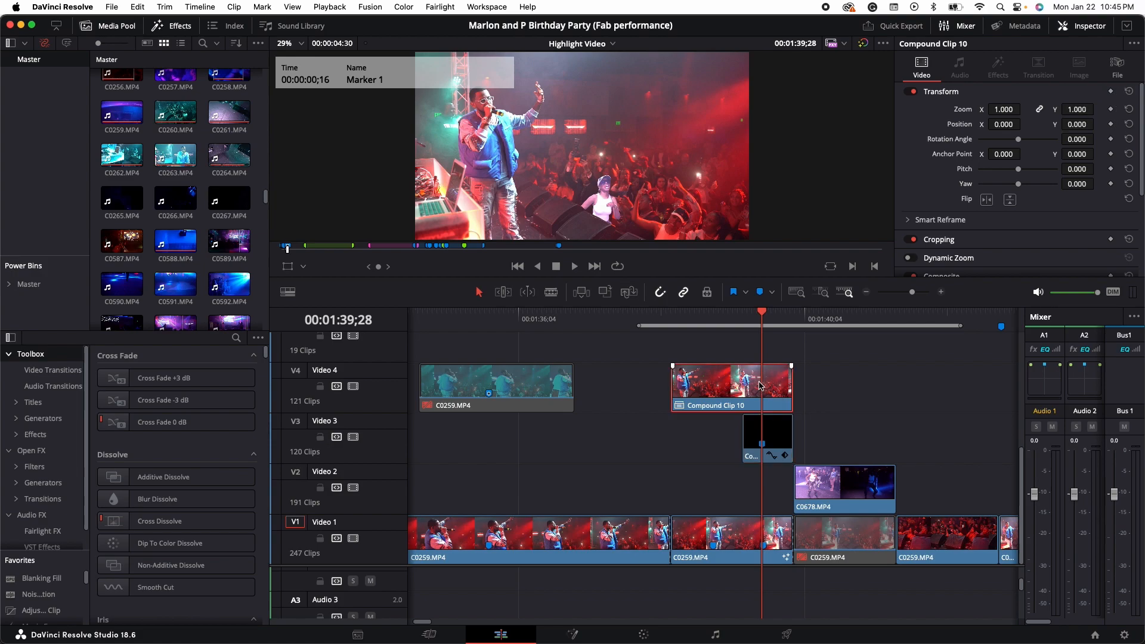
key("d")
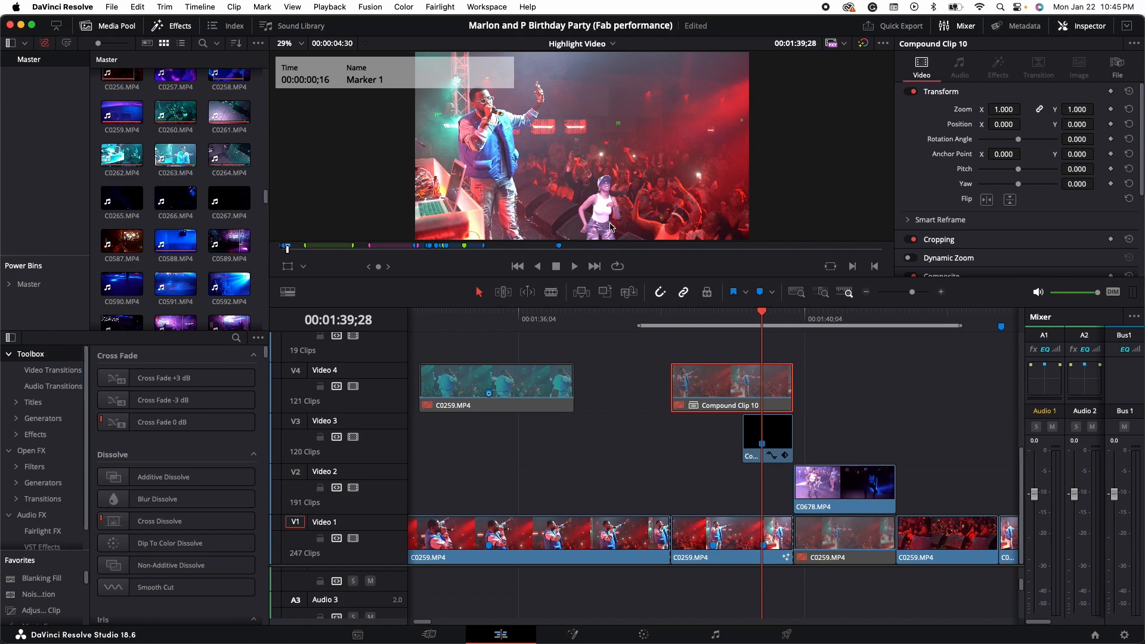
key("d")
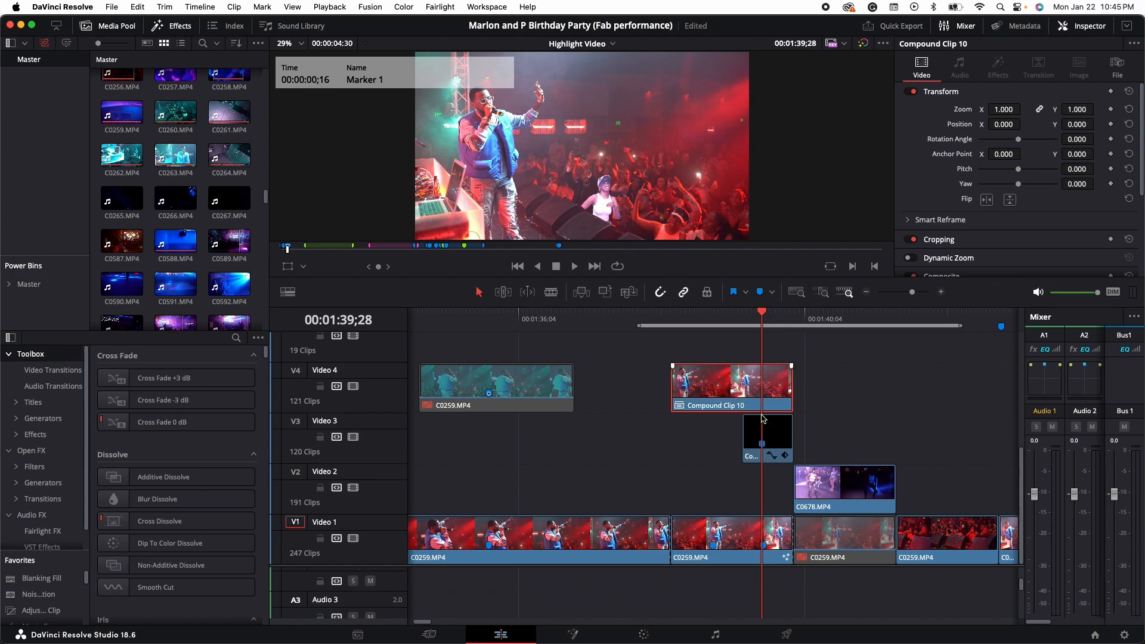
Step: Save the project and expand the keyframe tracks of Compound Clip 8 on Video 3 at 00:01:39;28
key("super+s")
left_click(795, 322)
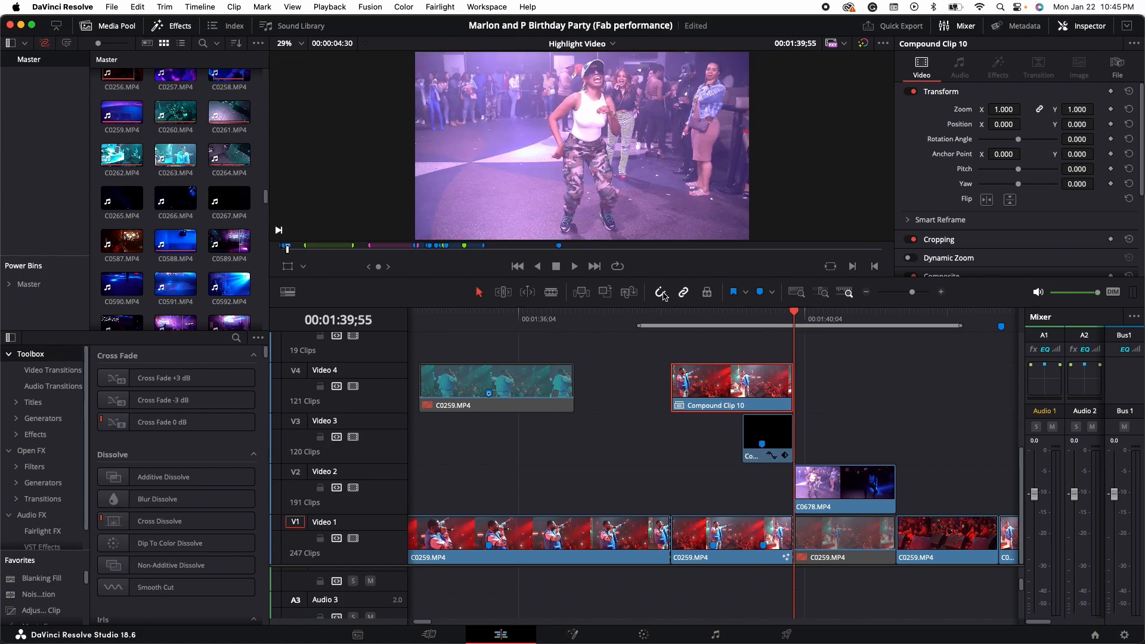
left_click(762, 444)
left_click(778, 434)
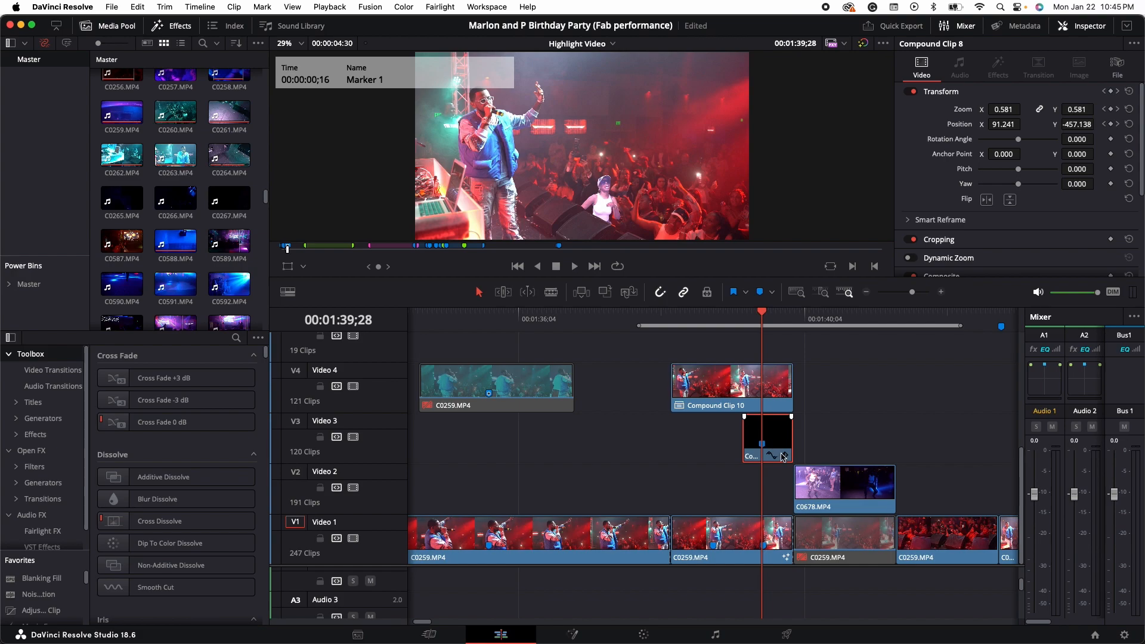
left_click(784, 455)
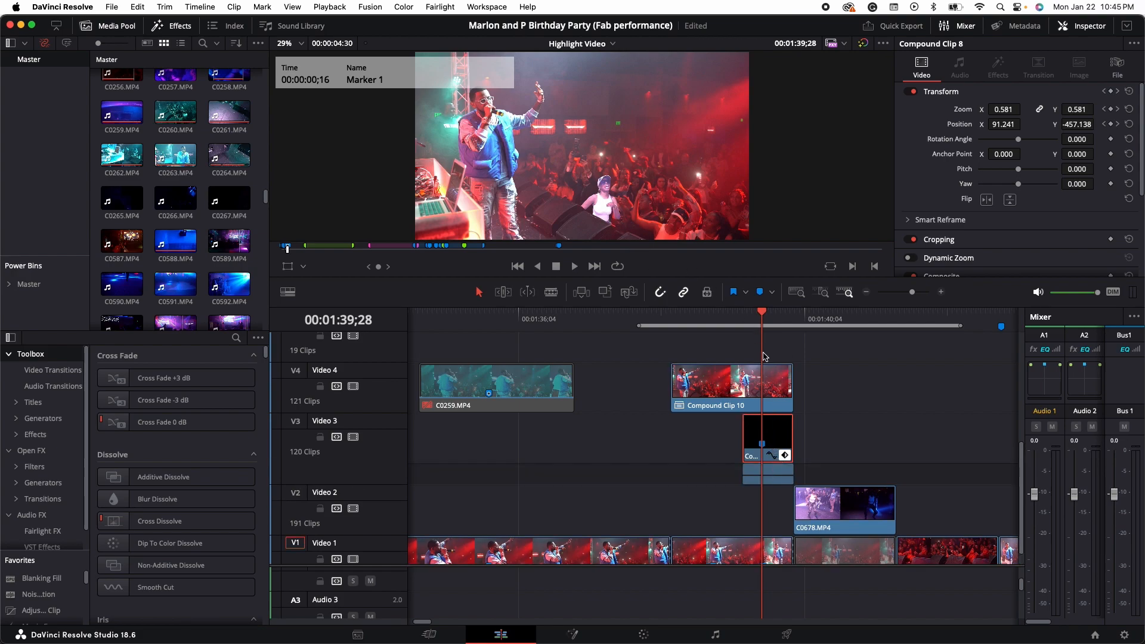
Step: Examine Compound Clip 8's next Zoom keyframe against the start of the C0678.MP4 clip on Video 2
left_click(824, 507)
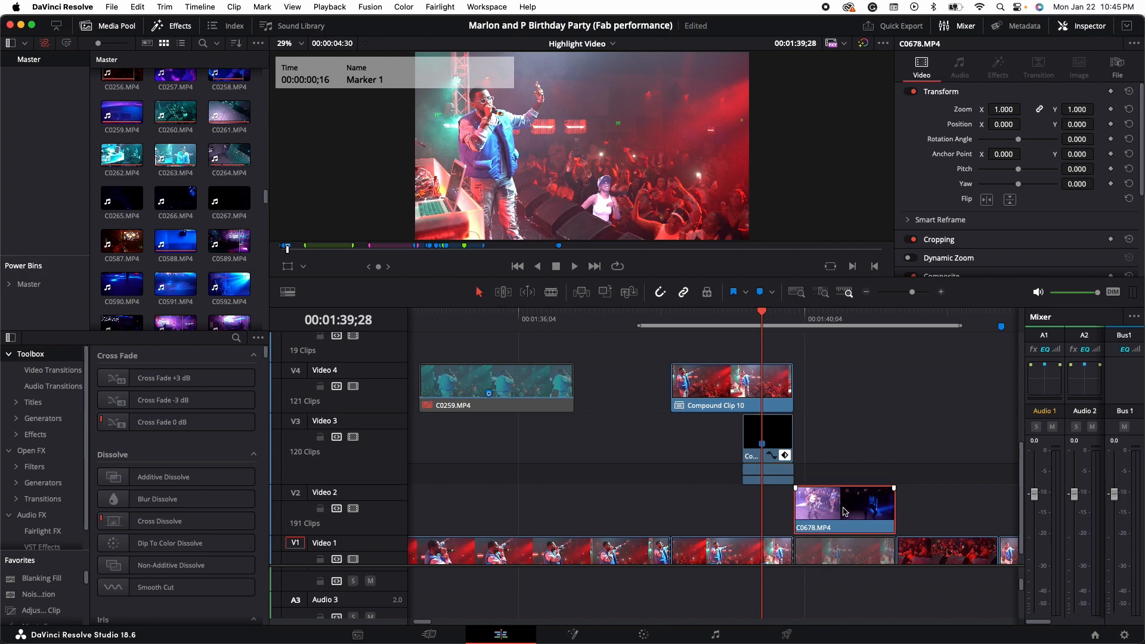
left_click(775, 436)
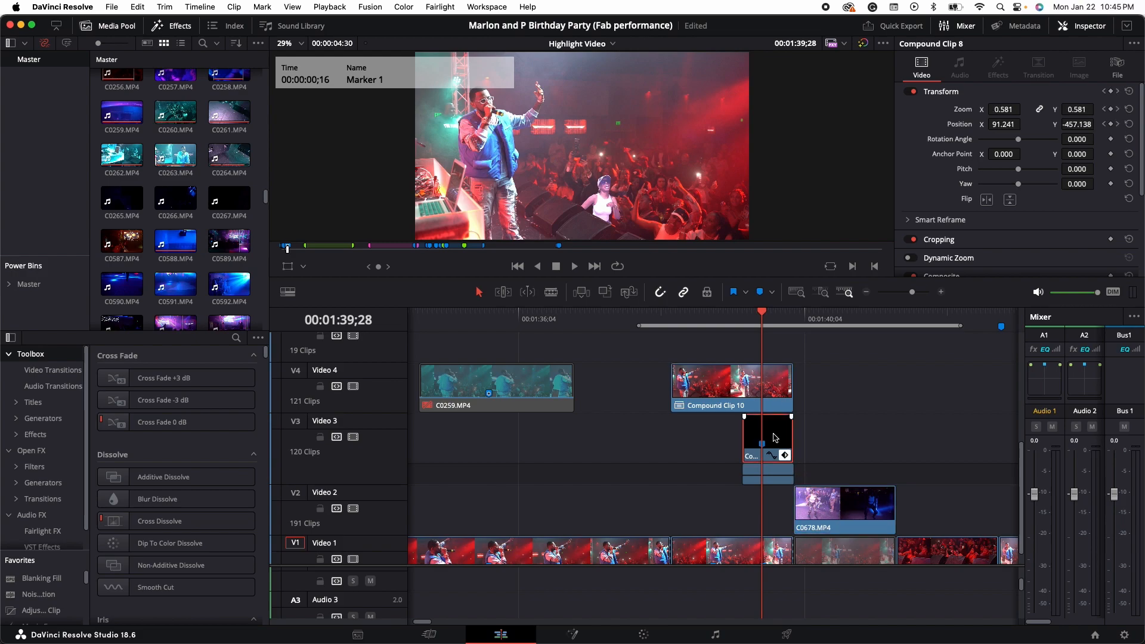
left_click(1119, 110)
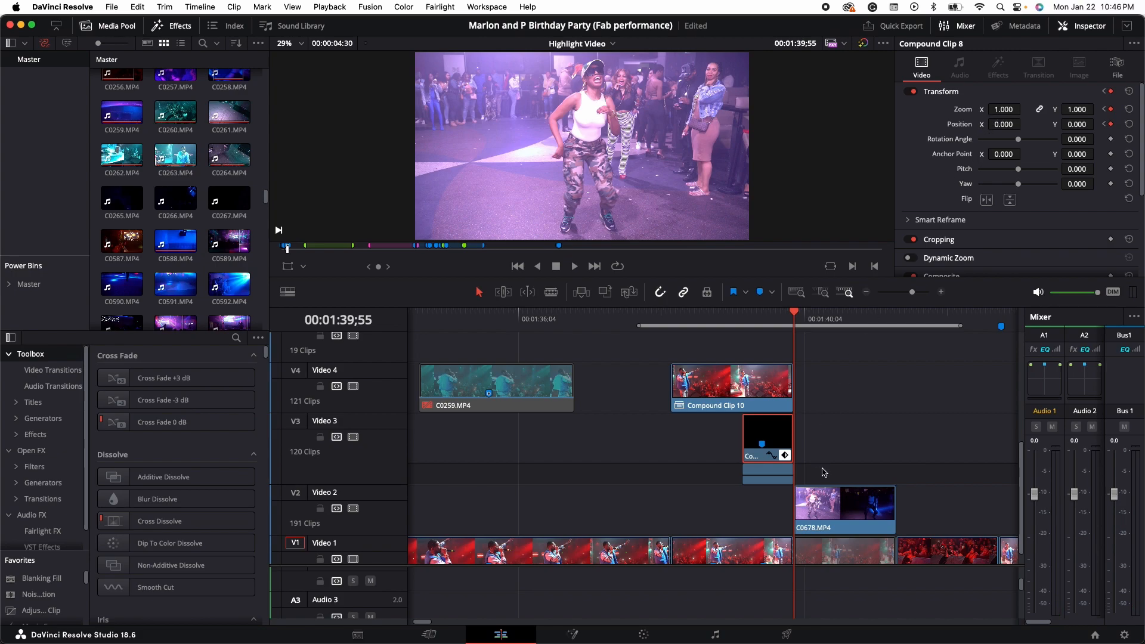
left_click(830, 506)
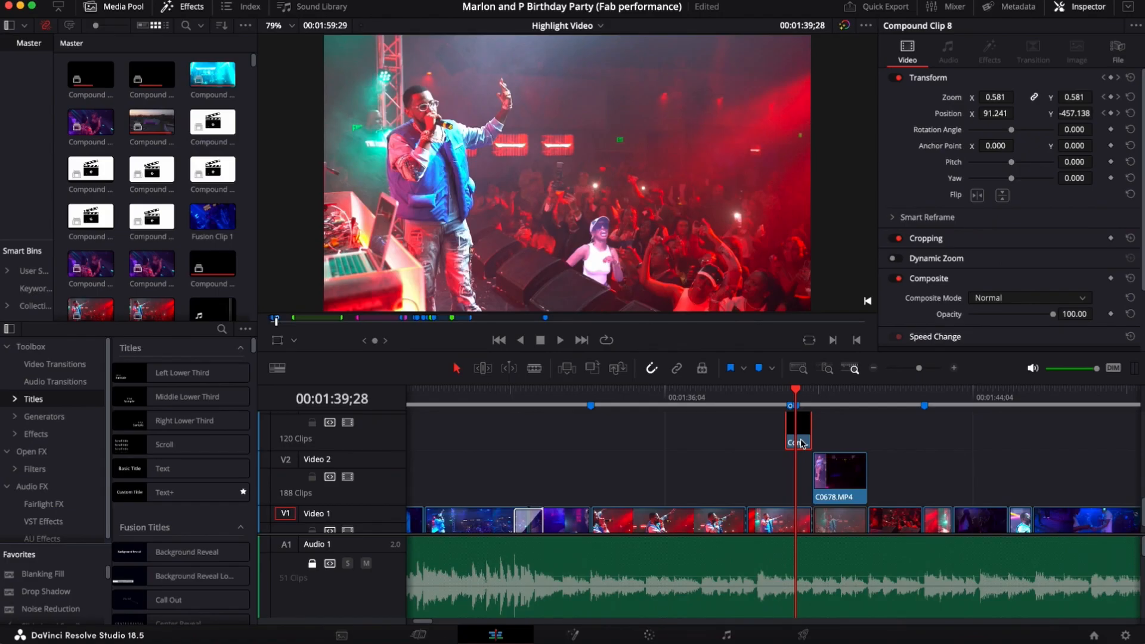
Step: Open Compound Clip 8's own timeline and bring its C0678.MP4 clip into the Fusion page at 00:00:00;24
double_click(802, 443)
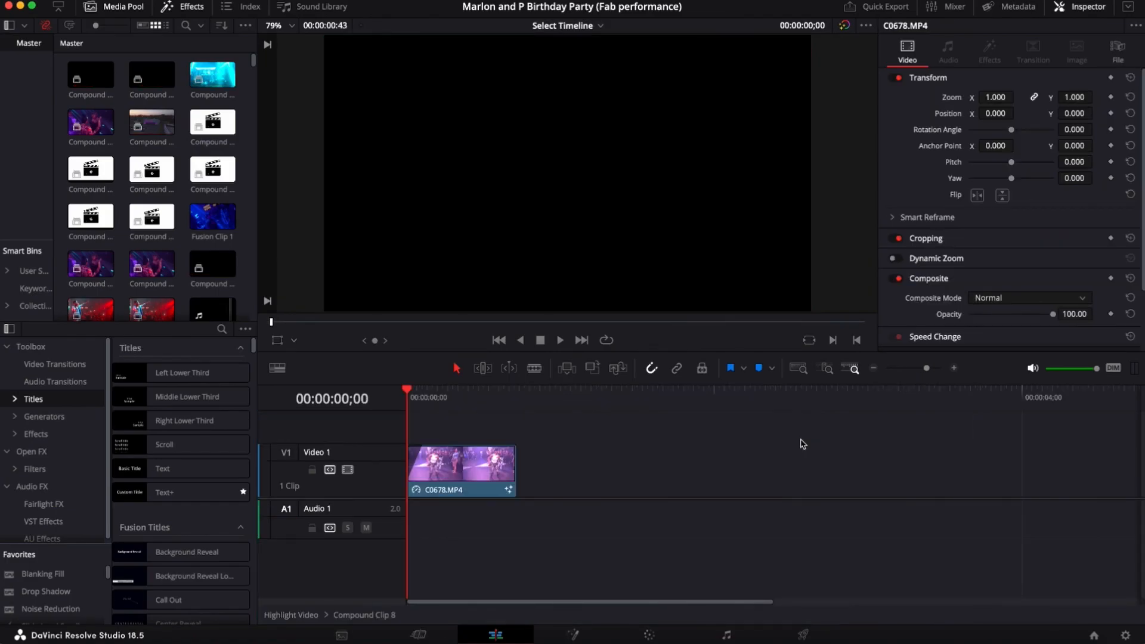
left_click(468, 394)
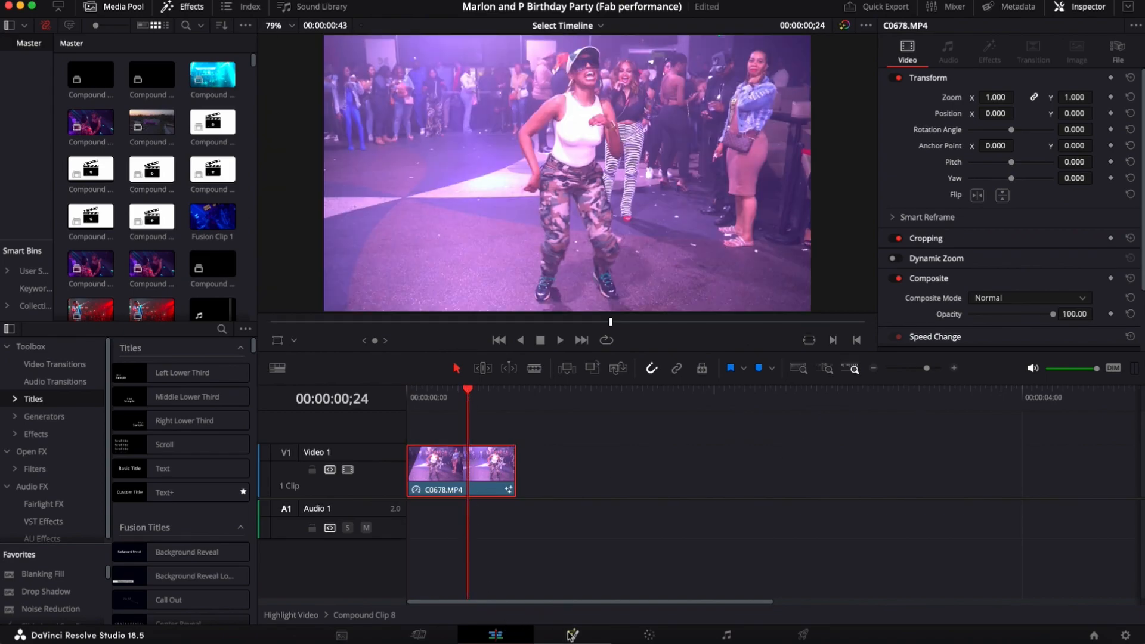
key("shift+5")
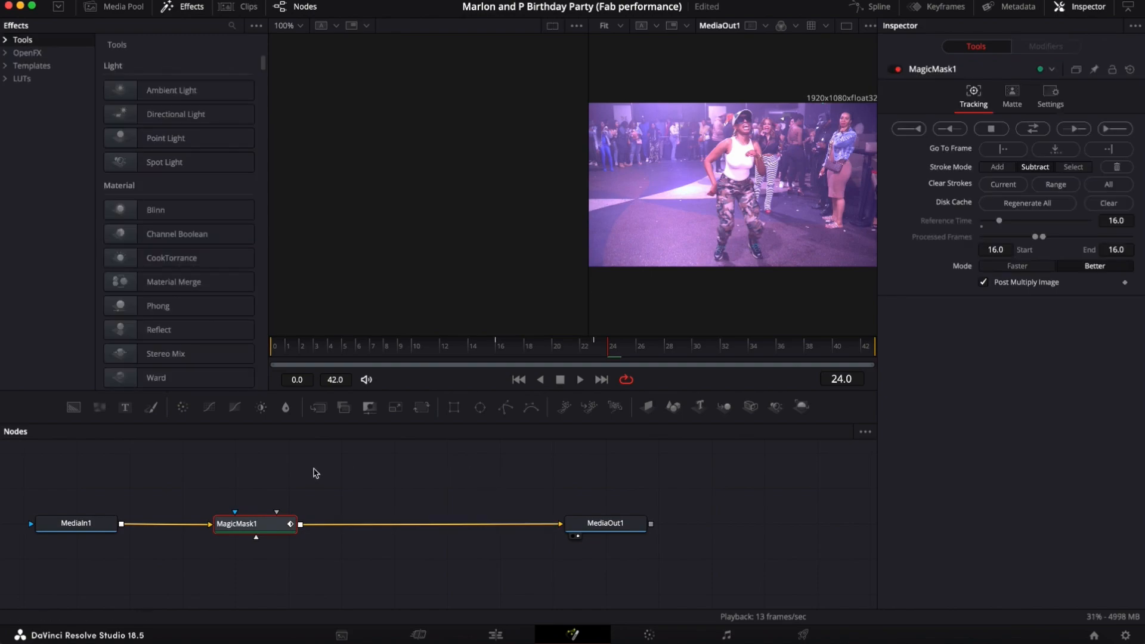
Step: Track the dancer's Magic Mask in both directions from frame 16 across the whole clip
left_click_drag(547, 357, 503, 352)
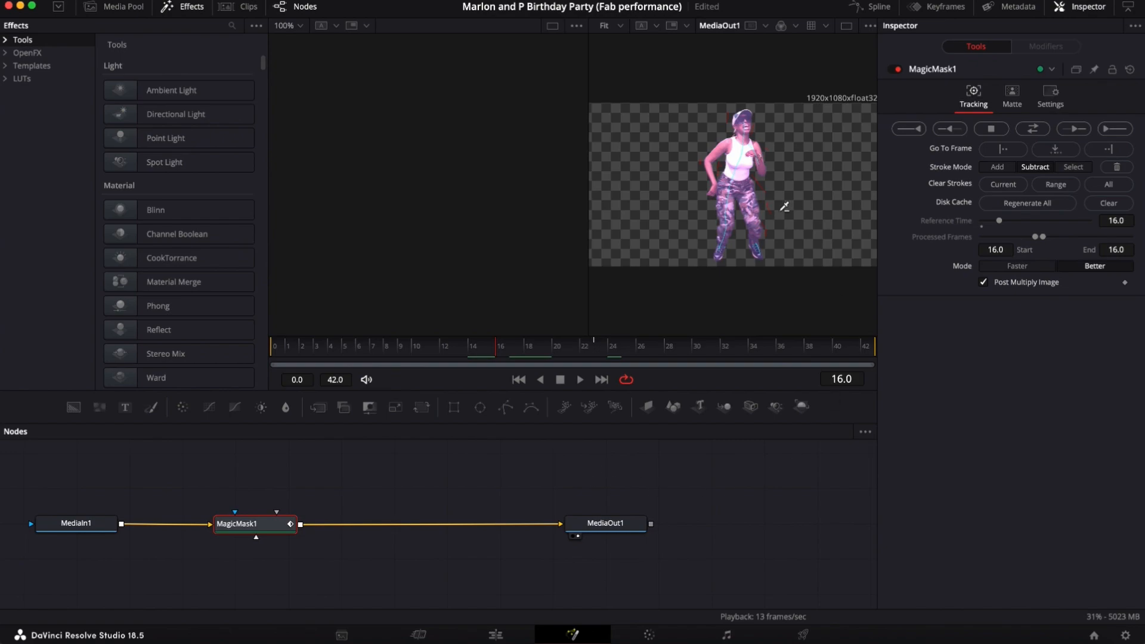
left_click(1025, 129)
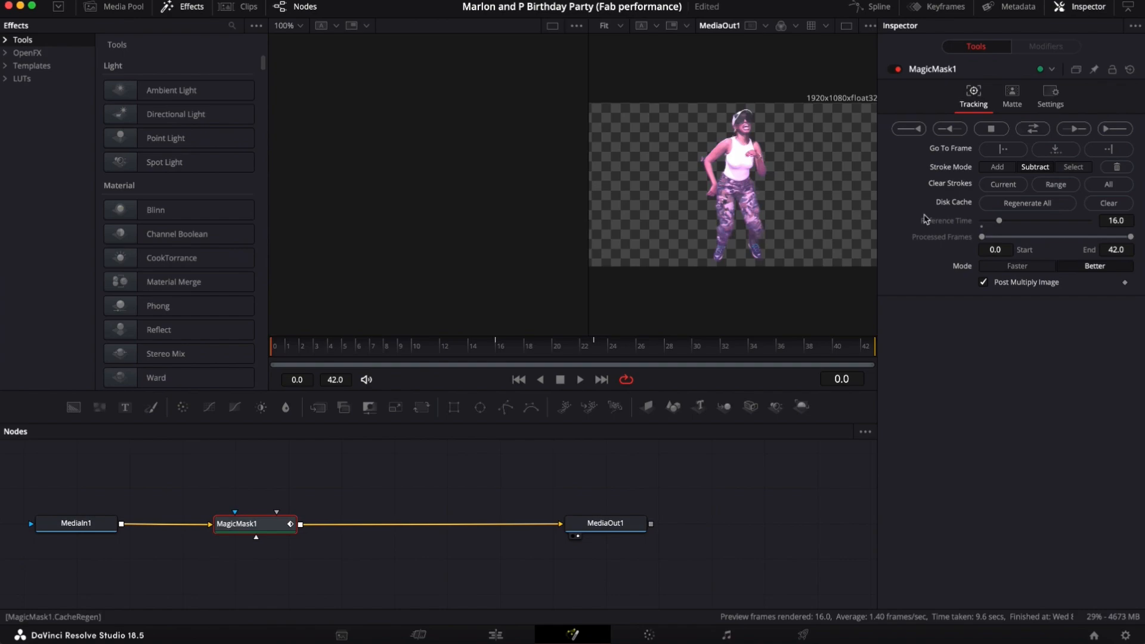
Step: Return to the Edit page and reopen the Highlight Video timeline
left_click(495, 635)
left_click(597, 27)
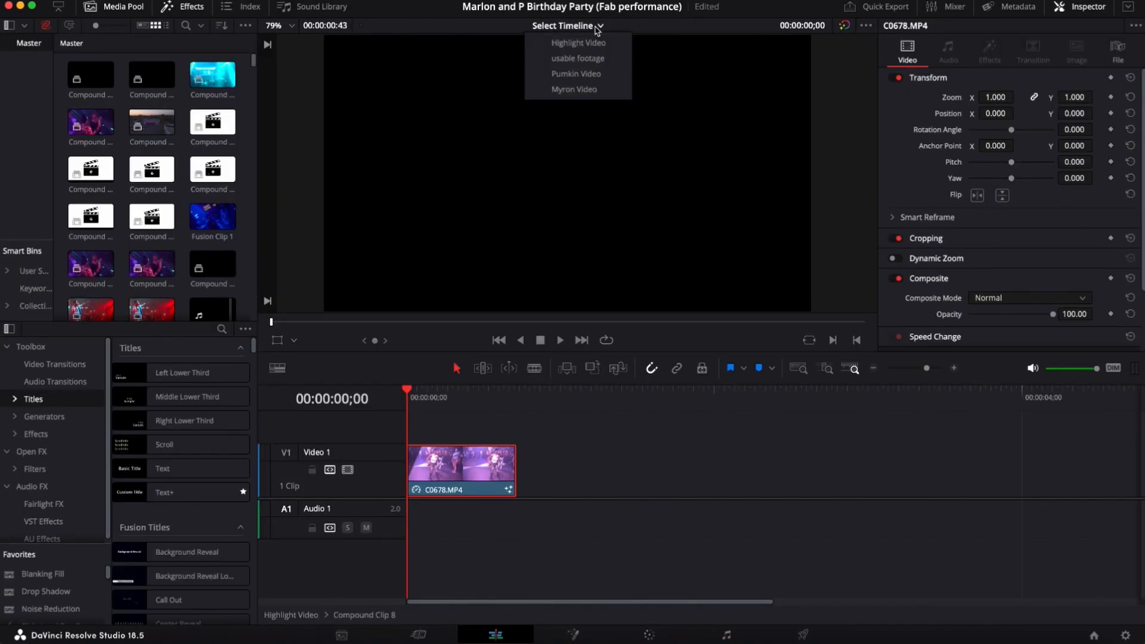
left_click(590, 45)
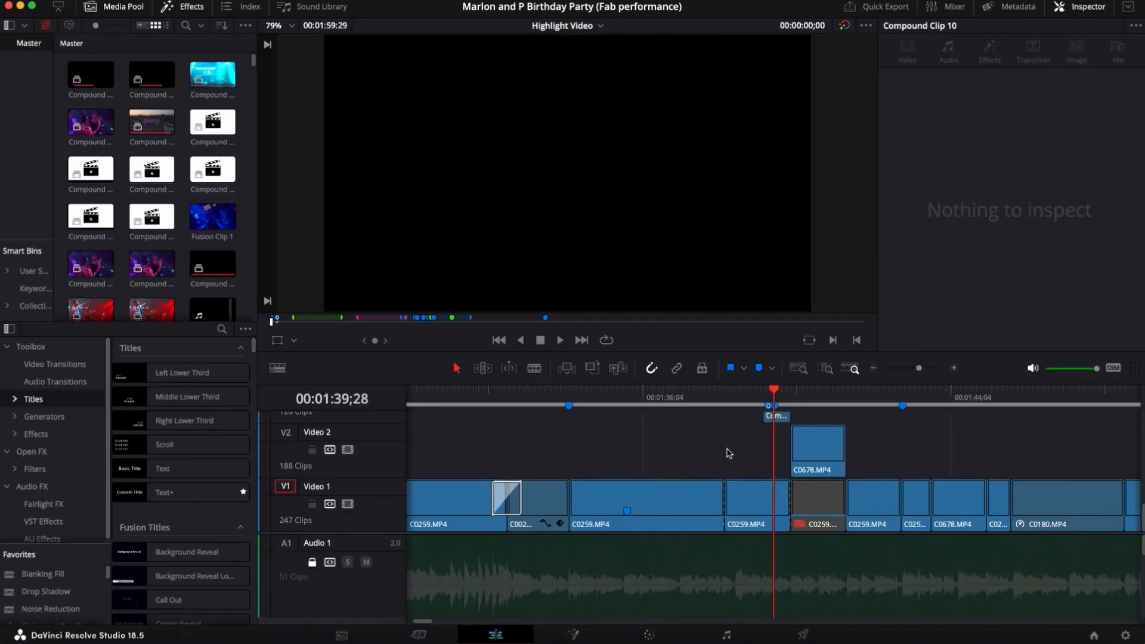
Step: Examine the BREATHE title's movement beside the performer frame by frame from 00:01:38;48 to 00:01:38;55
scroll(747, 449, "up", 4)
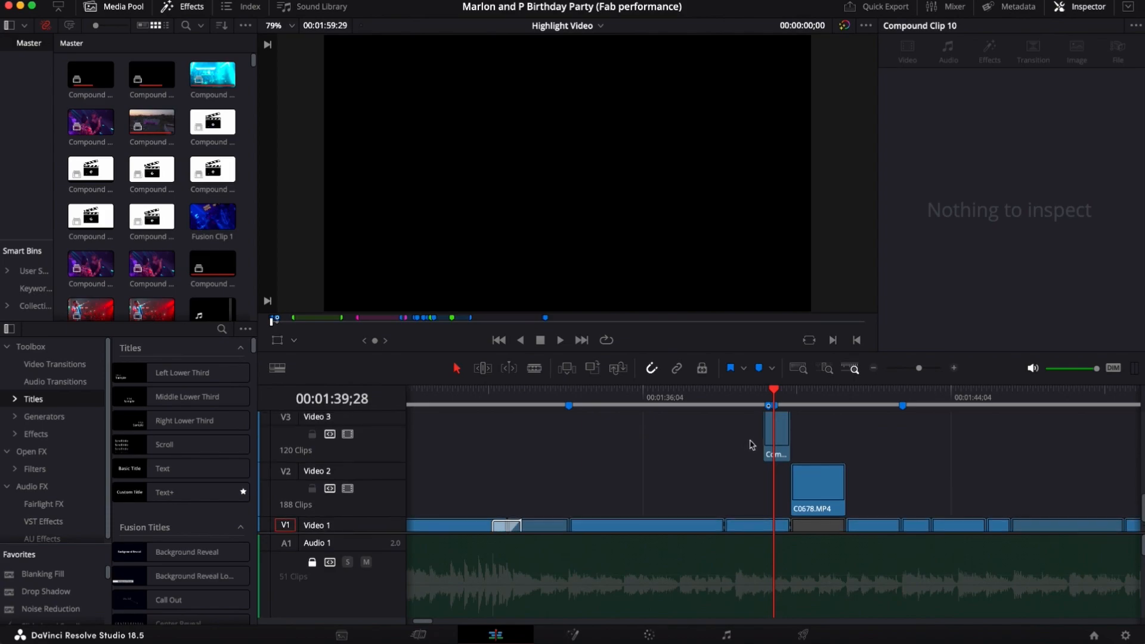
left_click(725, 397)
left_click_drag(726, 398, 747, 407)
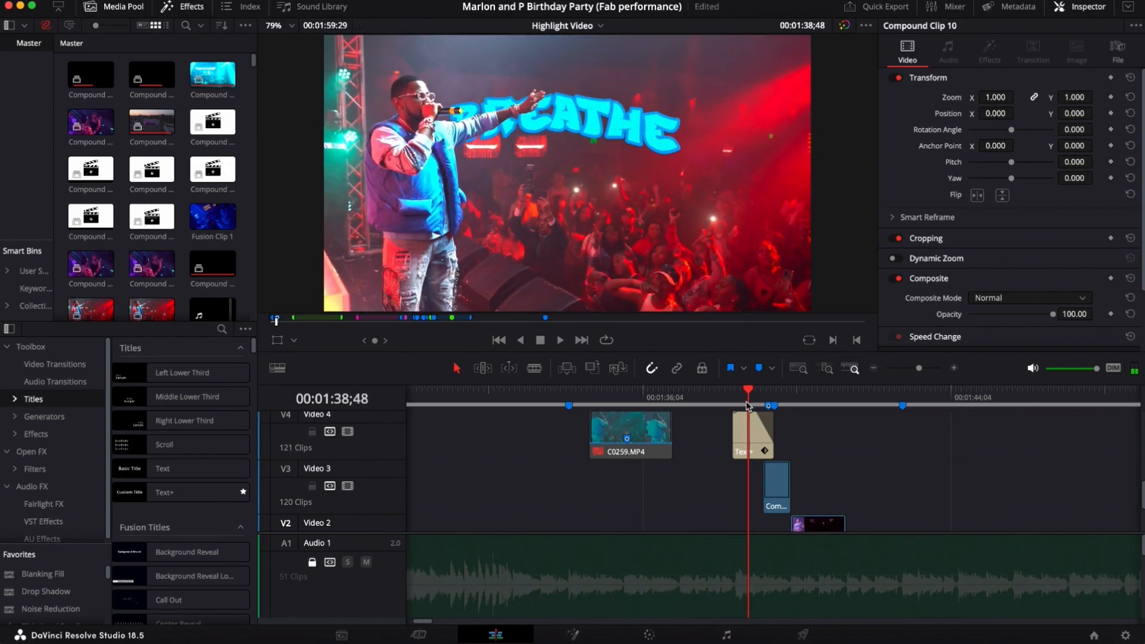
key("Right")
key("Right")
key("Right")
key("Right")
key("Right")
key("Right")
key("Right")
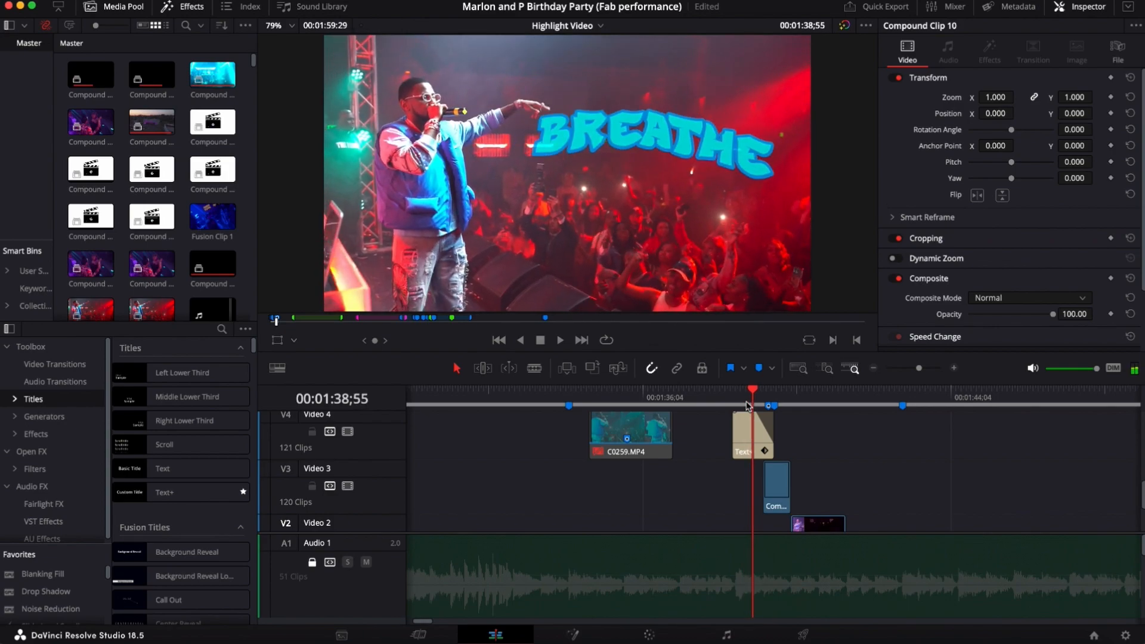
Step: Step through the rest of the BREATHE title's animation into the start of the compound clip on Video 3
key("Right")
key("Right")
key("Right")
key("Right")
key("Right")
key("Right")
key("Right")
key("Right")
key("Right")
key("Right")
key("Right")
key("Right")
key("Right")
key("Right")
key("Right")
key("Right")
key("Right")
key("Right")
key("Right")
key("Right")
key("Right")
key("Right")
key("Right")
key("Right")
key("Right")
key("Right")
key("Right")
key("Right")
key("Right")
key("Right")
key("Right")
key("Right")
Step: Go back and forth around 00:01:39;20 to compare the title's fade-out with the dancer's fade-in
key("Left")
key("Left")
key("Left")
key("Left")
key("Left")
key("Left")
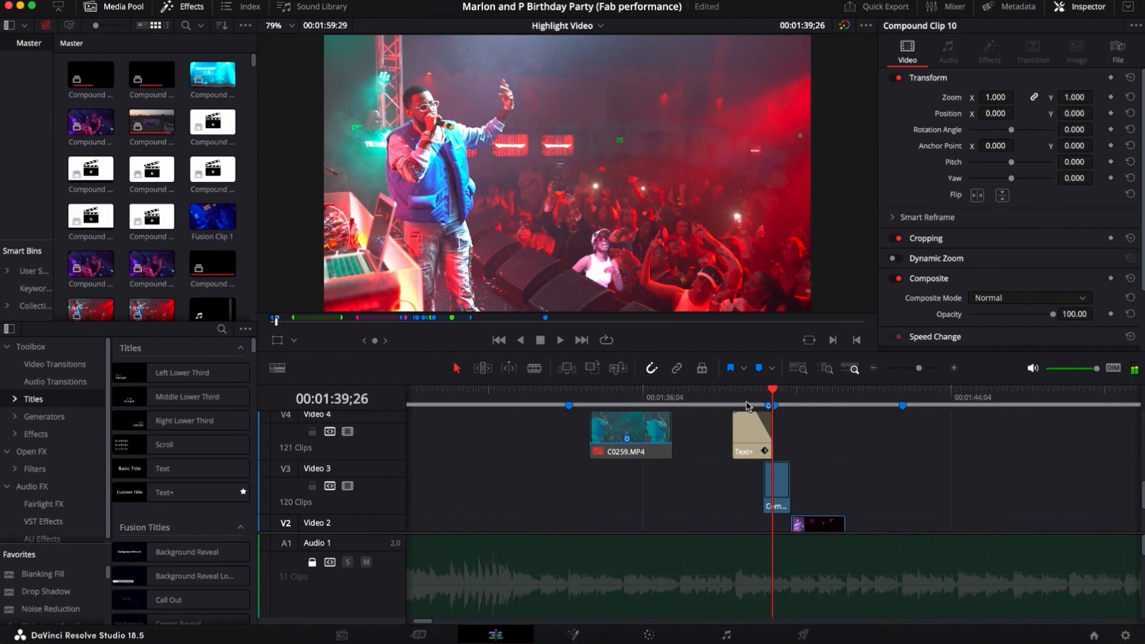
key("Left")
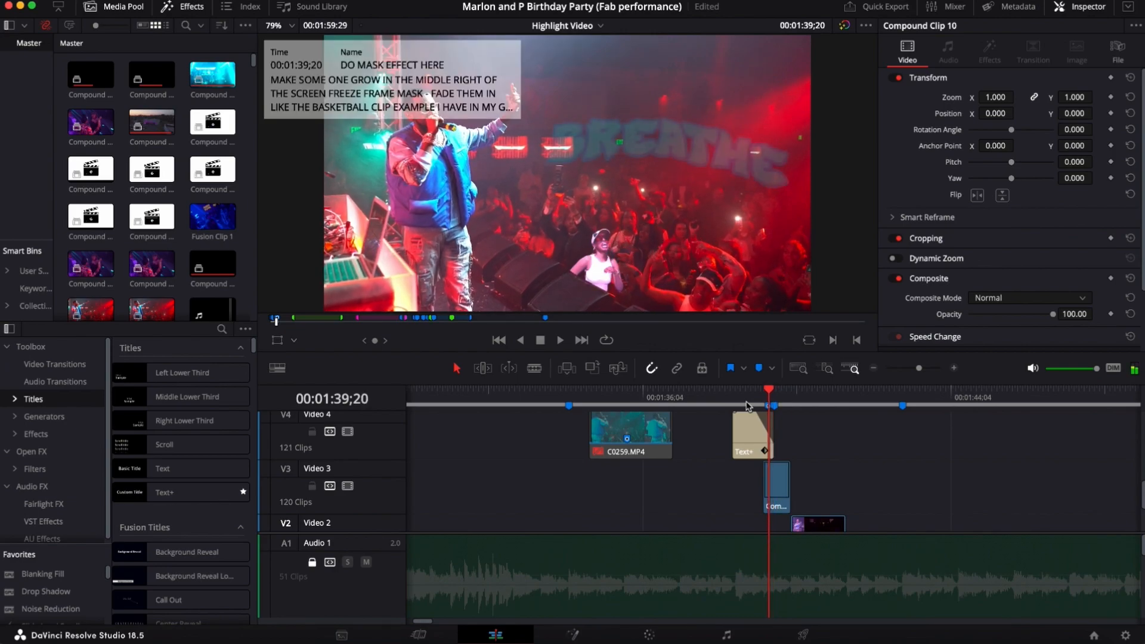
key("Right")
key("Right")
key("Right")
key("Right")
key("Right")
key("Right")
key("Left")
key("Left")
key("Left")
key("Left")
key("Left")
key("Left")
key("Left")
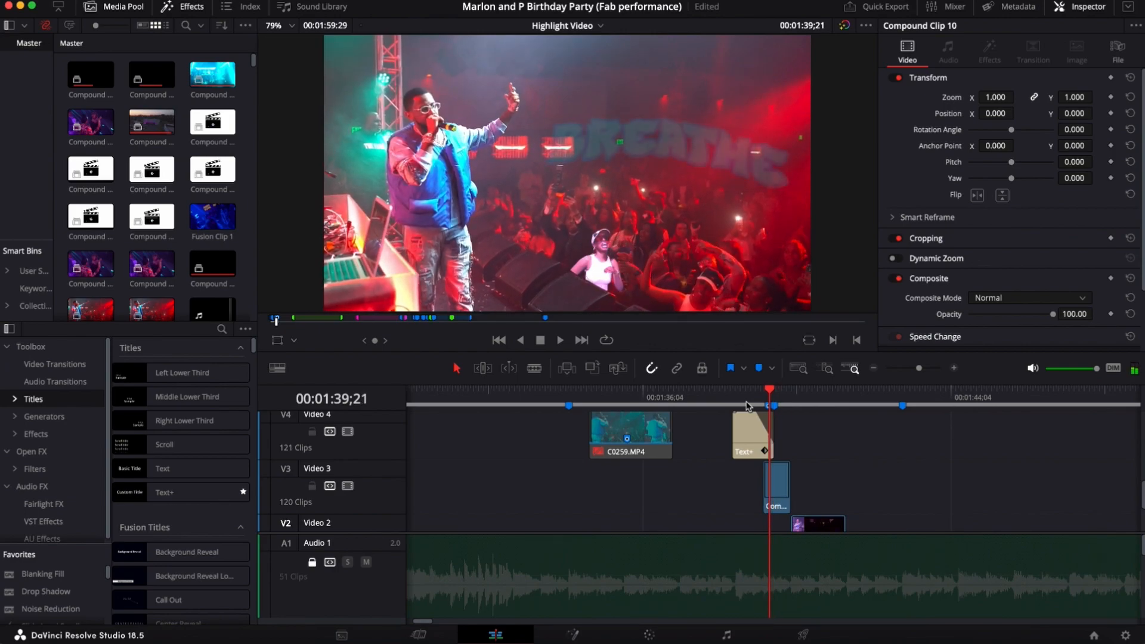
Step: Examine the masked dancer's growth frame by frame from 00:01:39;21 to the C0678.MP4 cut at 00:01:39;55
key("Right")
key("Right")
key("Right")
key("Right")
key("Right")
key("Right")
key("Right")
key("Right")
key("Right")
key("Right")
key("Right")
key("Right")
key("Right")
key("Right")
key("Right")
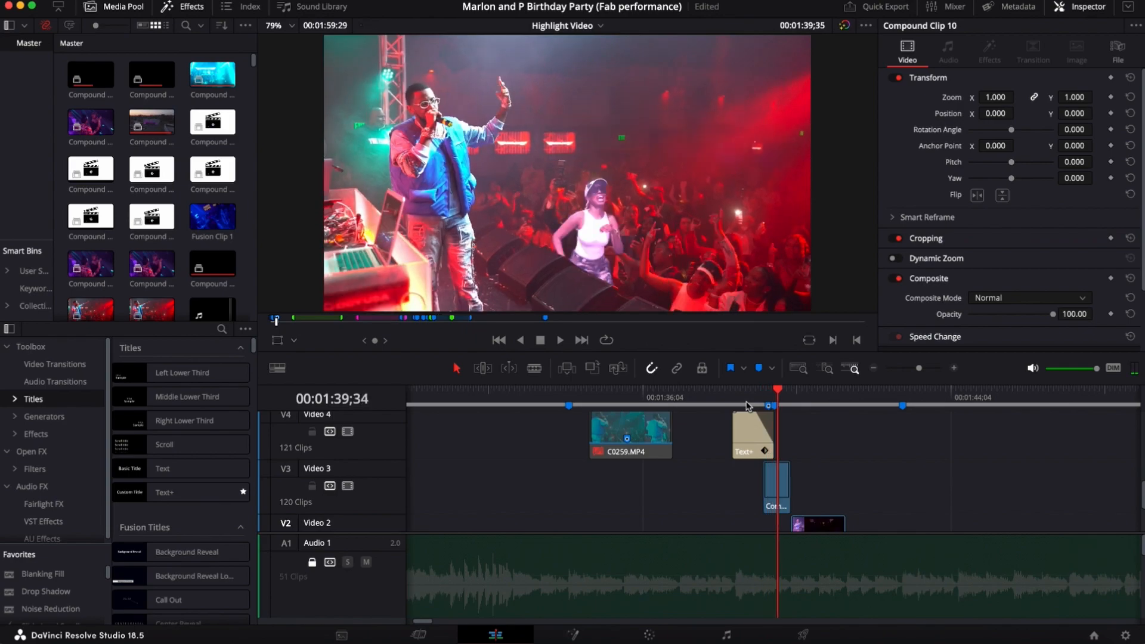
key("Left")
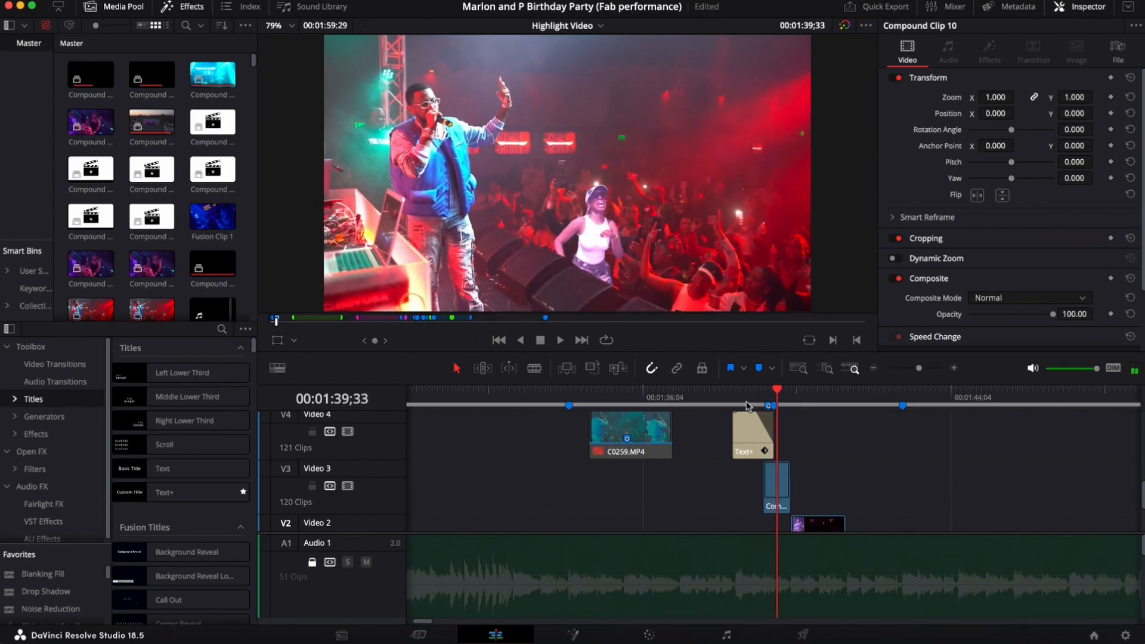
key("Right")
key("Right")
key("Right")
key("Right")
key("Right")
key("Right")
key("Right")
key("Right")
key("Right")
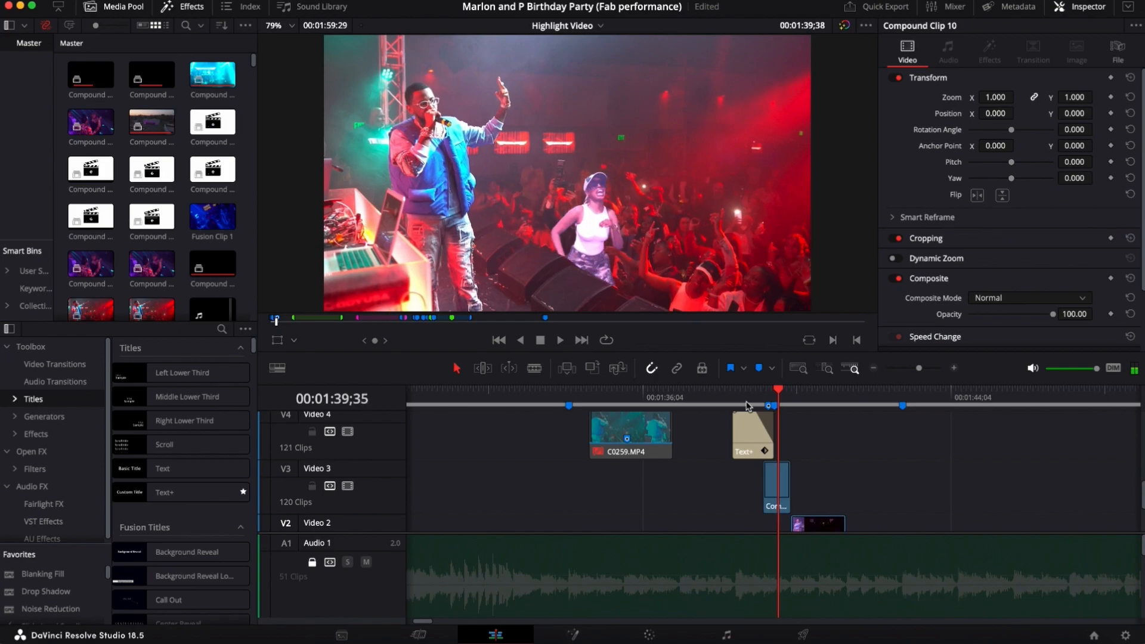
key("Right")
key("Right")
key("Right")
key("Right")
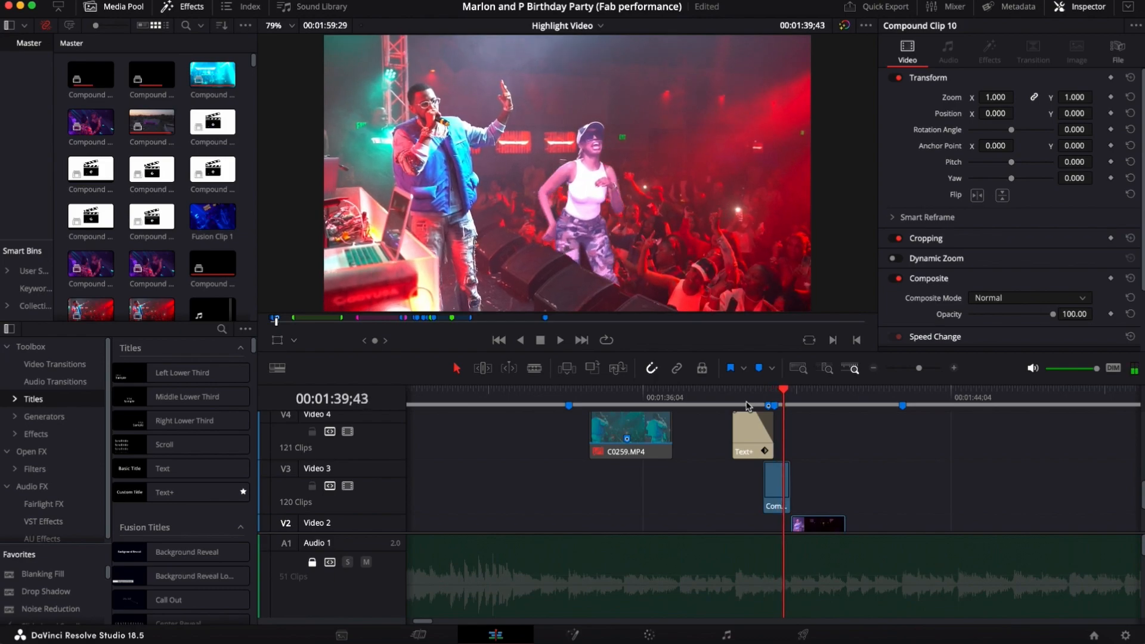
key("Right")
key("Right")
key("Right")
key("Right")
key("Right")
key("Right")
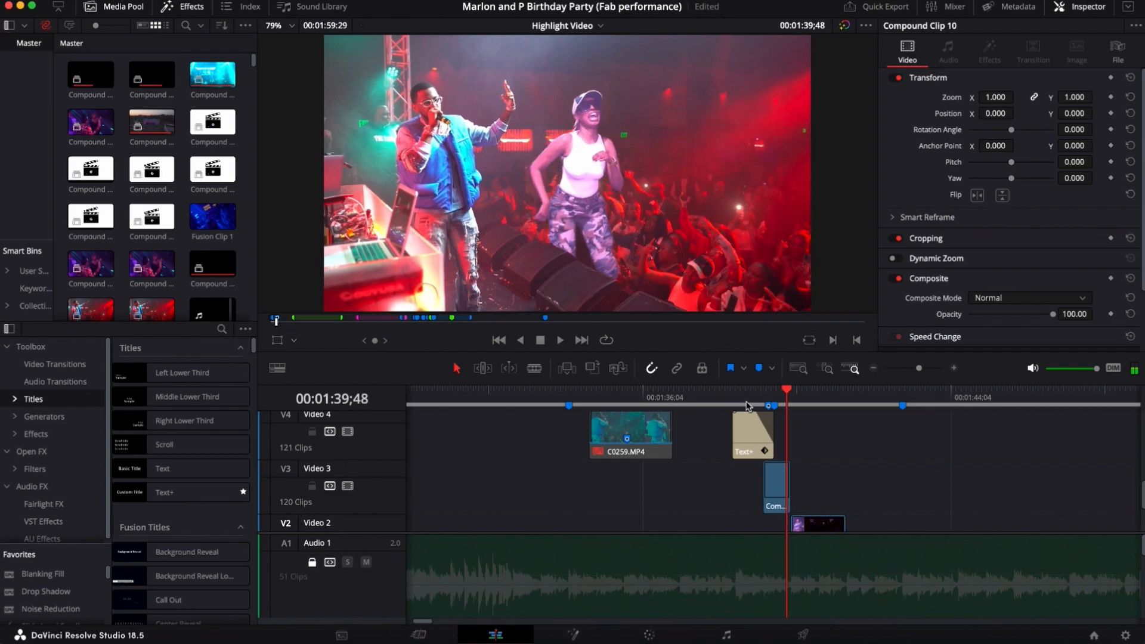
key("Right")
key("Right")
key("Right")
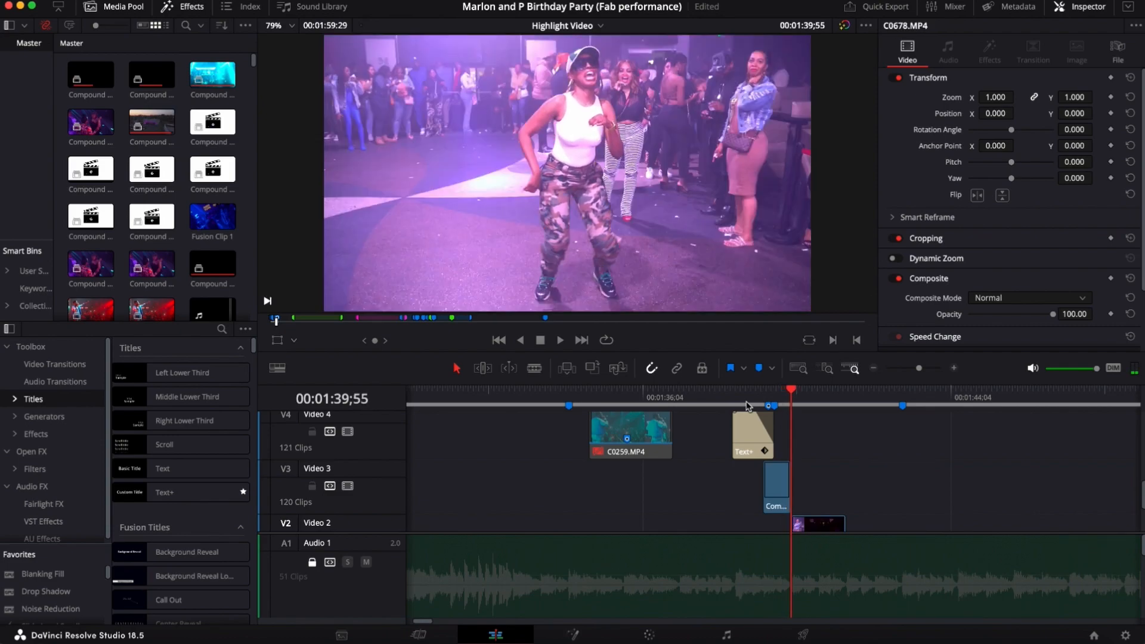
Step: Compare the frames on both sides of the C0678.MP4 cut at 00:01:39;55 for the dancer's alignment
key("Left")
key("Right")
key("Left")
key("Right")
key("Left")
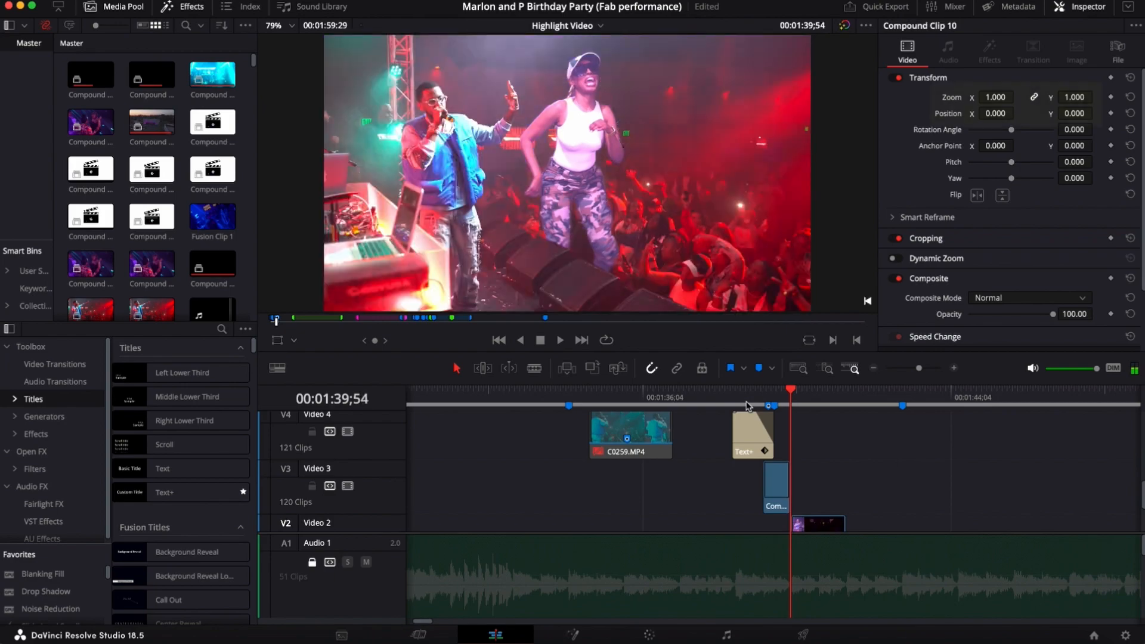
key("Right")
key("Left")
key("Right")
key("Left")
key("Right")
key("Right")
key("Right")
key("Right")
key("Right")
key("Right")
key("Right")
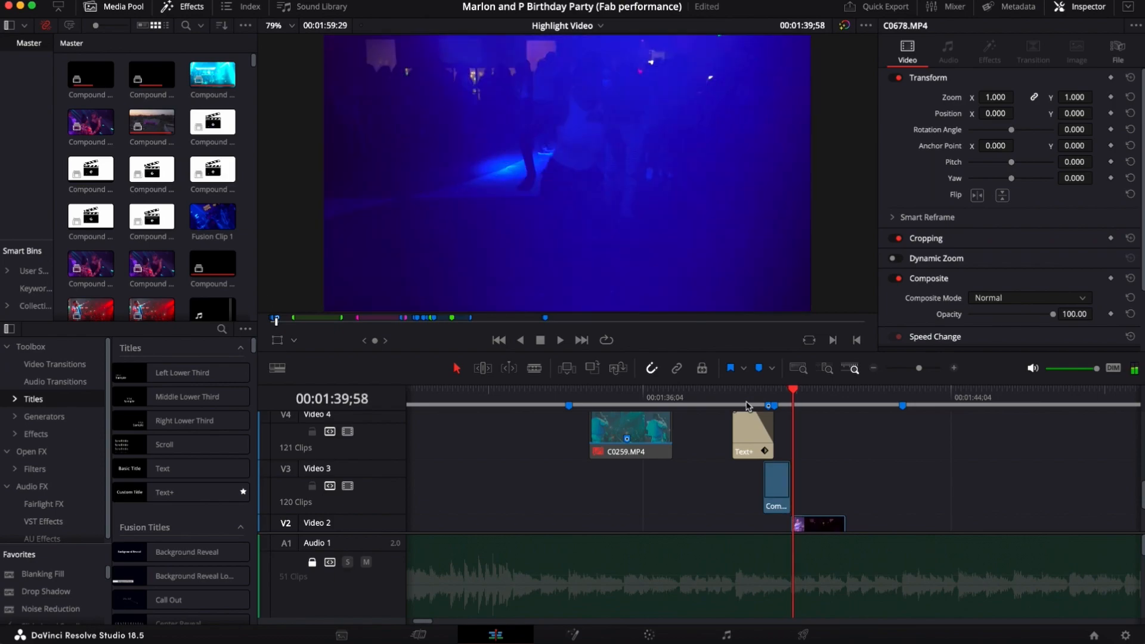
Step: Inspect the C0259.MP4 footage that follows the transition, up to 00:01:43;01
key("Down")
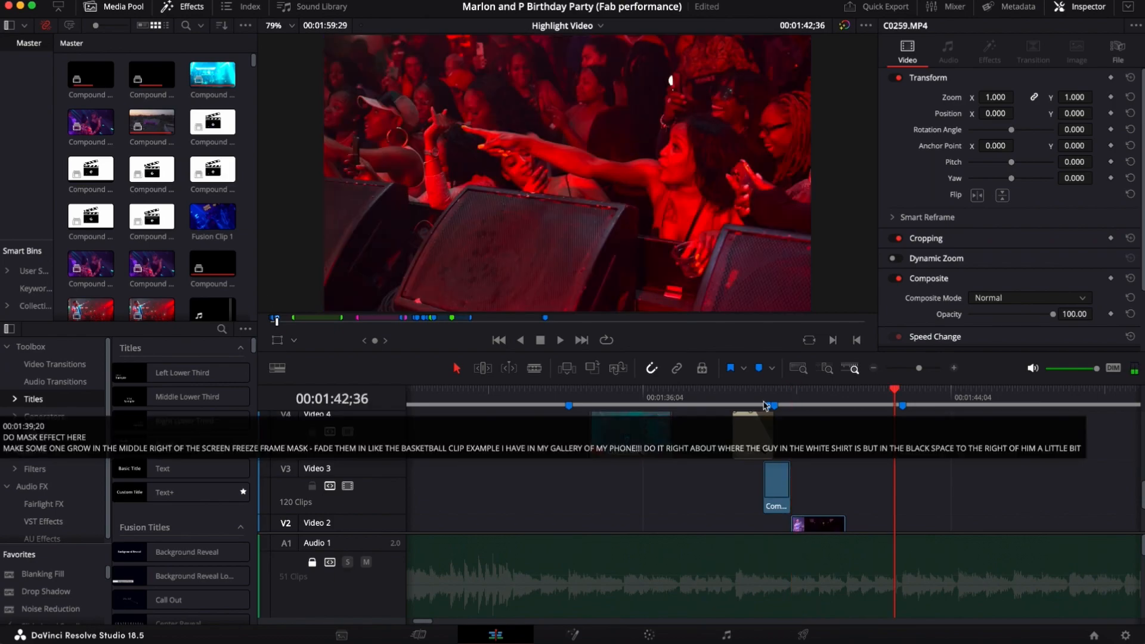
key("Right")
key("Right")
key("Right")
key("Right")
key("Right")
key("Right")
key("Right")
key("Right")
key("Right")
key("Right")
key("Right")
key("Right")
key("Right")
key("Right")
key("Right")
key("Right")
key("Right")
key("Right")
key("Right")
key("Right")
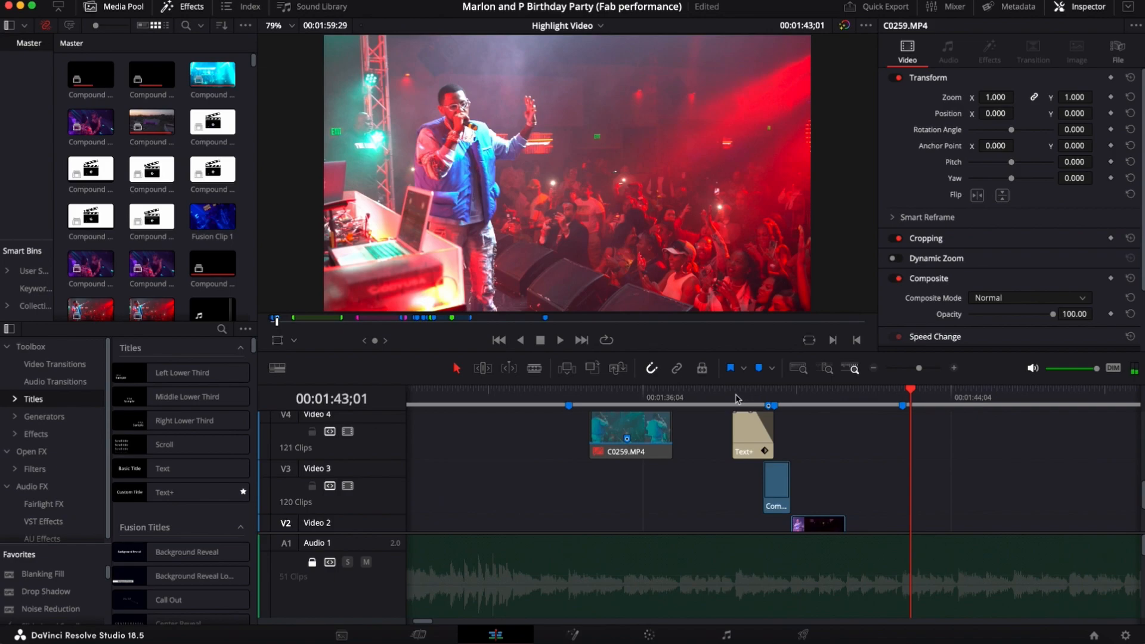
Step: Play the sequence from before the BREATHE title to 00:01:39;28
left_click(729, 398)
key("space")
key("space")
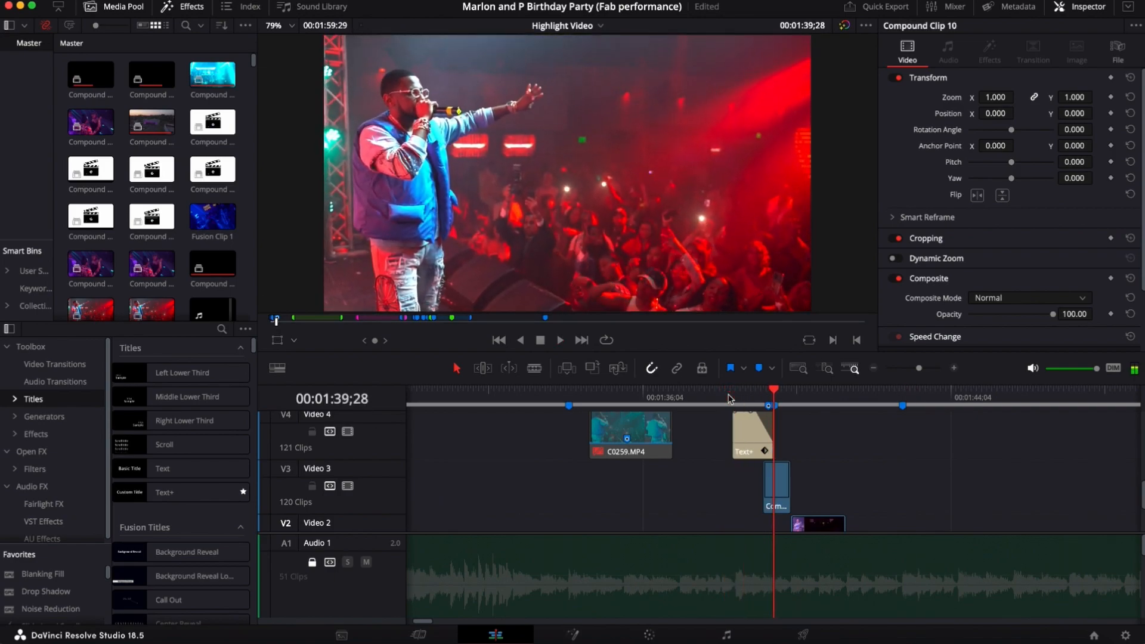
Step: Locate the Text+ title on Video 5 and collapse its keyframe tracks
scroll(751, 444, "down", 1)
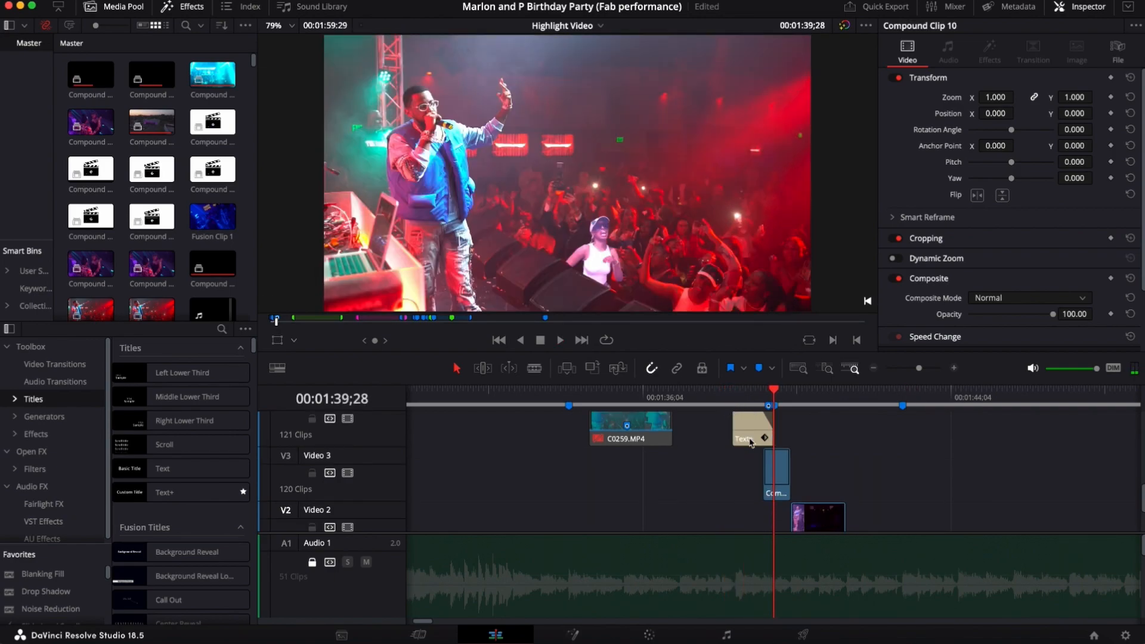
key("super+minus")
key("super+minus")
key("super+minus")
scroll(785, 456, "down", 3)
scroll(785, 455, "down", 2)
scroll(787, 456, "up", 3)
scroll(786, 455, "down", 3)
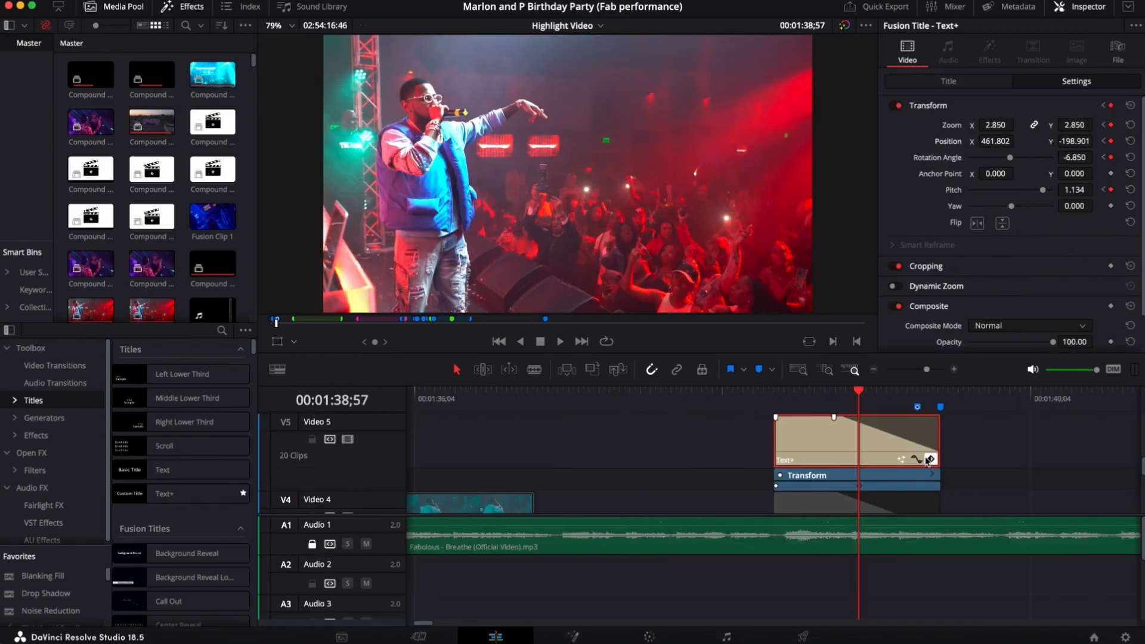
left_click(931, 461)
Step: Remove the Text+ title's composition mode, opacity, position, rotation, anchor point, pitch, yaw, zoom, Scale X and Scale Y attributes
right_click(835, 442)
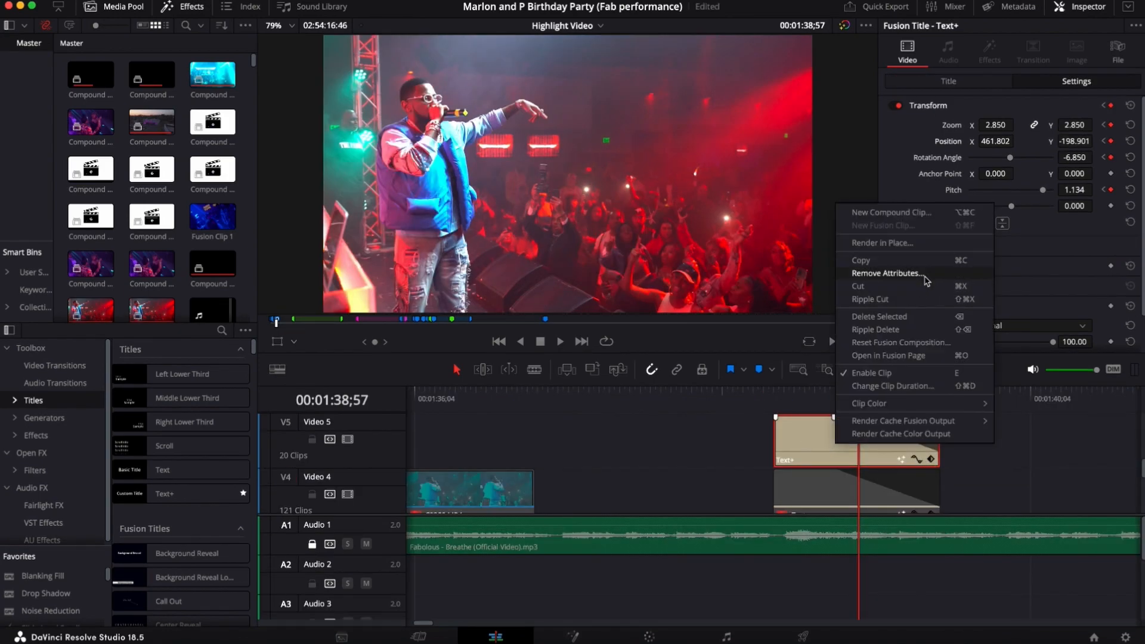
left_click(889, 274)
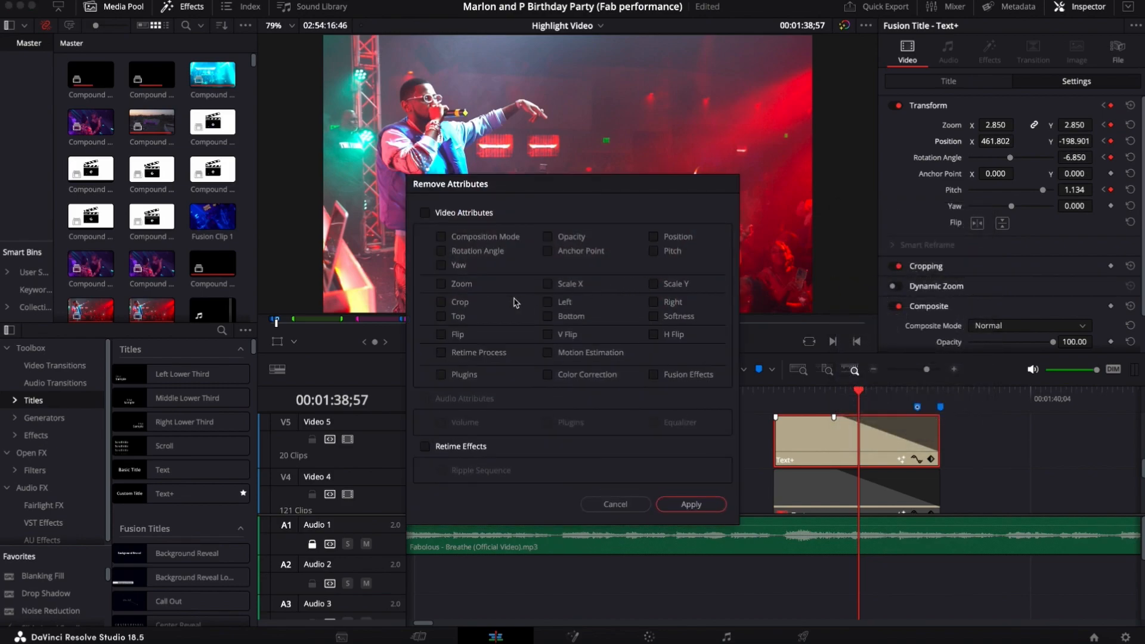
left_click(548, 285)
left_click(654, 285)
left_click(441, 251)
left_click(440, 266)
left_click(548, 237)
left_click(548, 251)
left_click(654, 250)
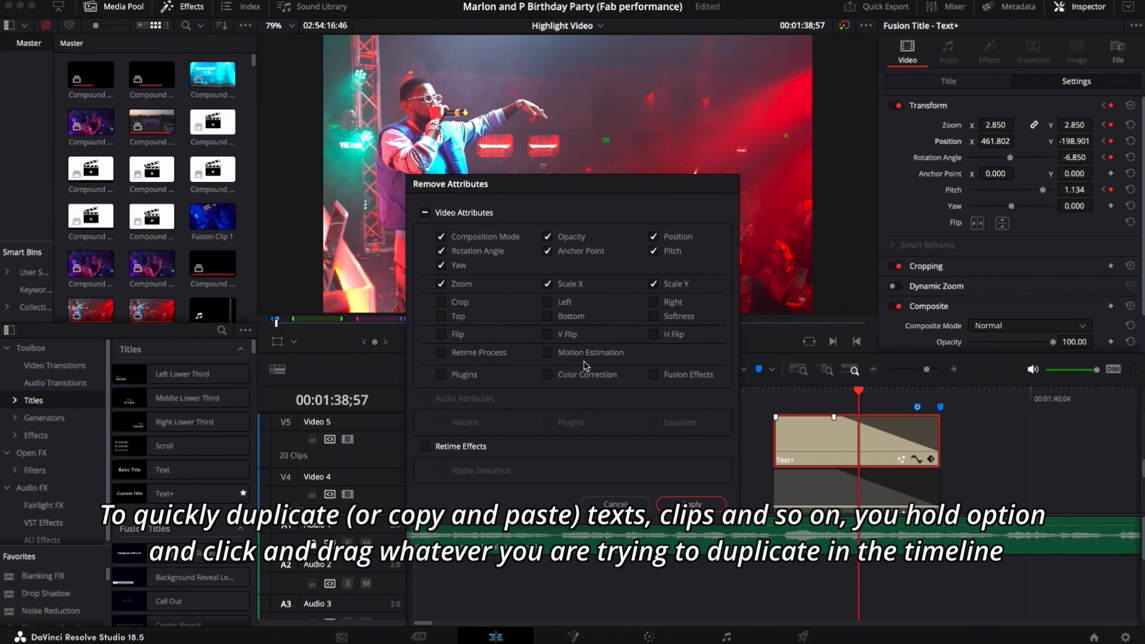
left_click(425, 447)
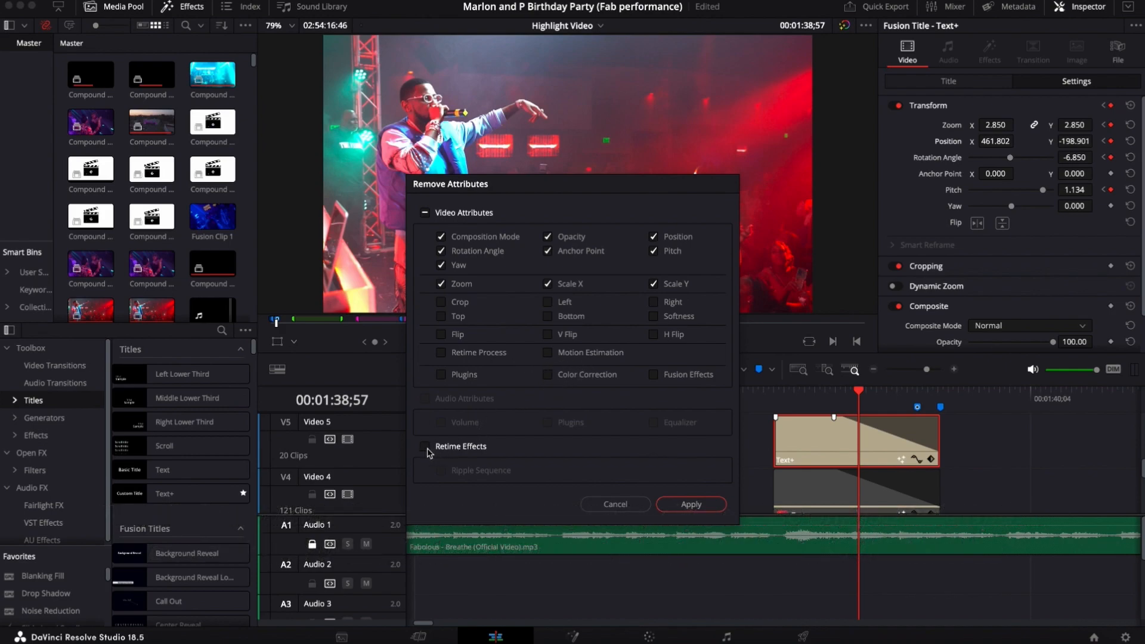
left_click(687, 504)
Step: Scale the BREATHE title to 0.900, position it at X 200, Y 335 and rotate it by 19.240
left_click_drag(793, 406, 836, 412)
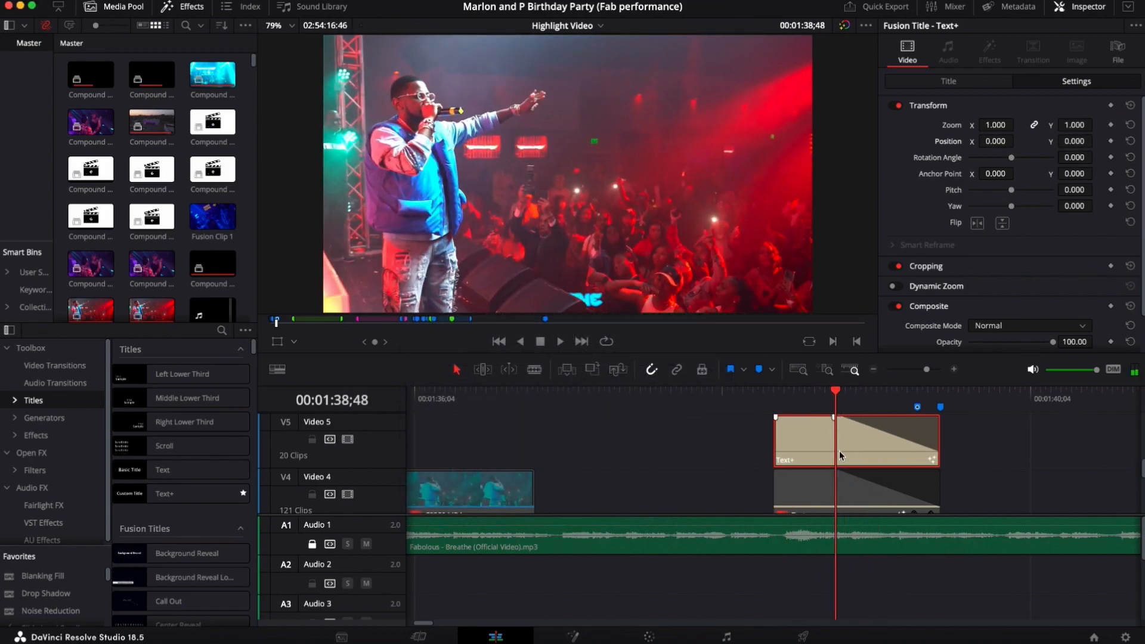
left_click_drag(1065, 126, 1014, 126)
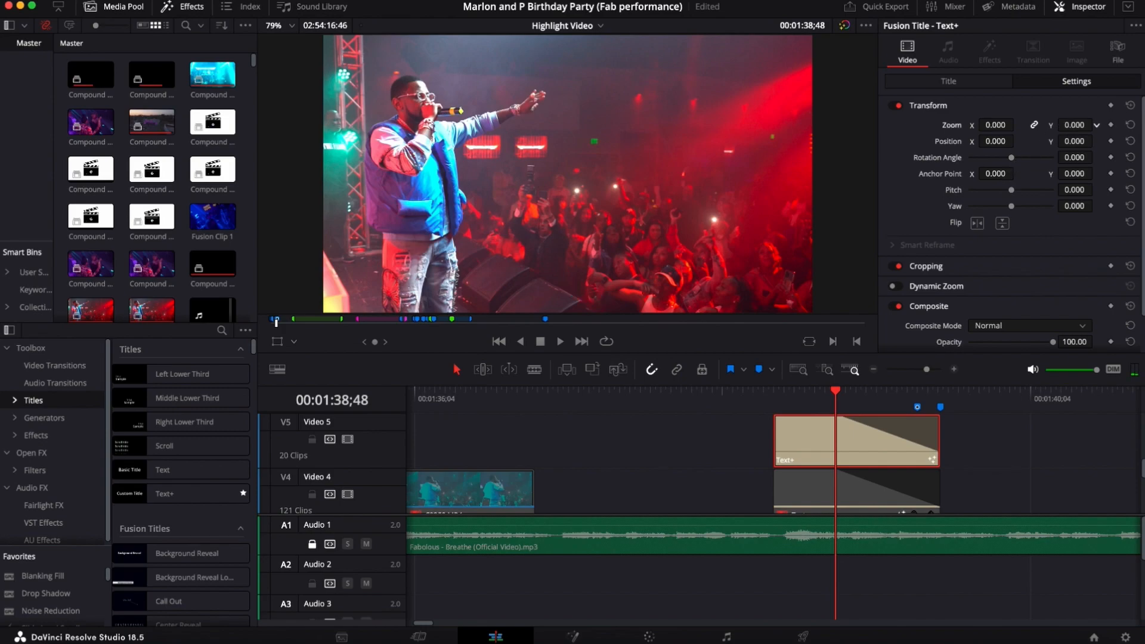
key("ctrl+z")
left_click(989, 80)
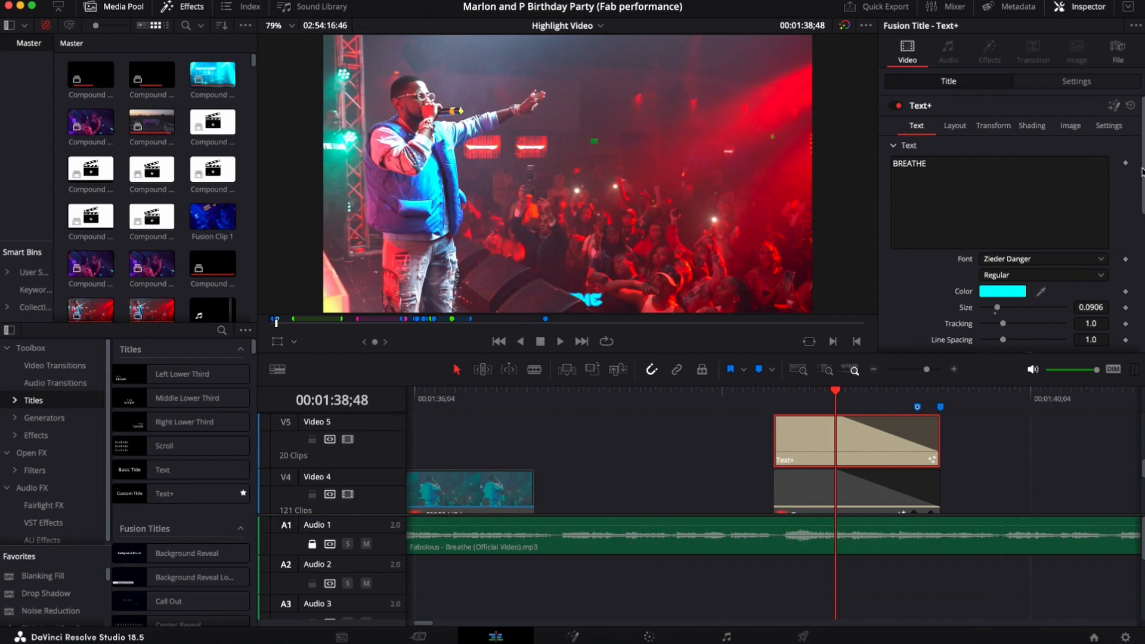
left_click(955, 124)
left_click_drag(1007, 177, 1116, 177)
left_click_drag(1011, 179, 1003, 181)
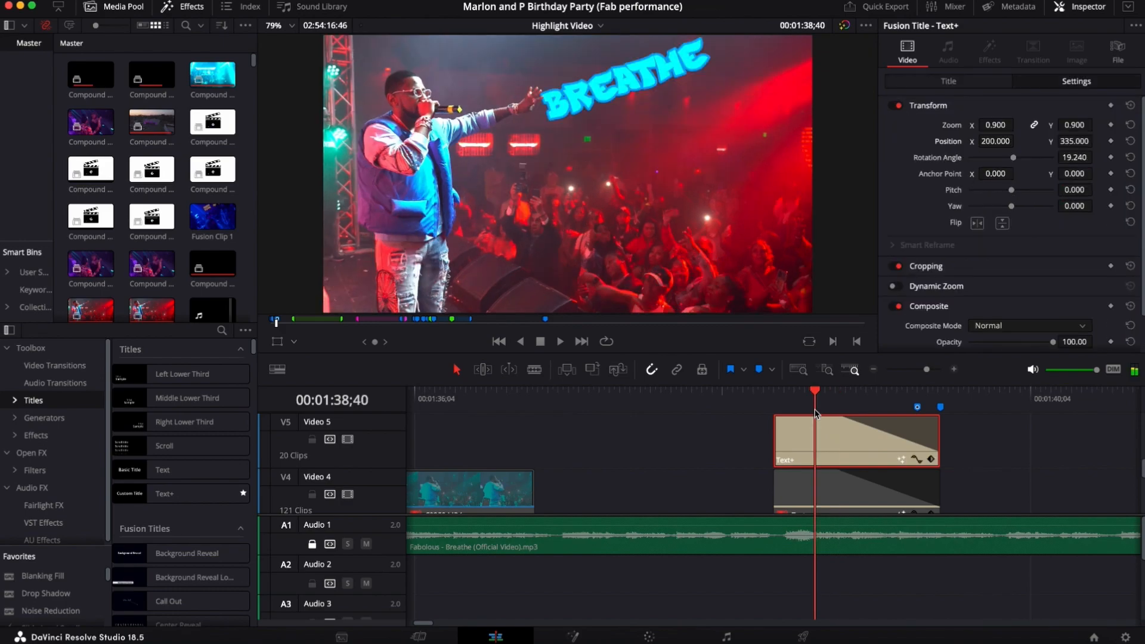
Step: Add a Center keyframe to the Text1 node at frame 37808 in Fusion
mouse_move(815, 393)
left_mouse_down()
mouse_move(843, 398)
mouse_move(828, 411)
mouse_move(877, 411)
mouse_move(808, 412)
mouse_move(824, 414)
left_mouse_up()
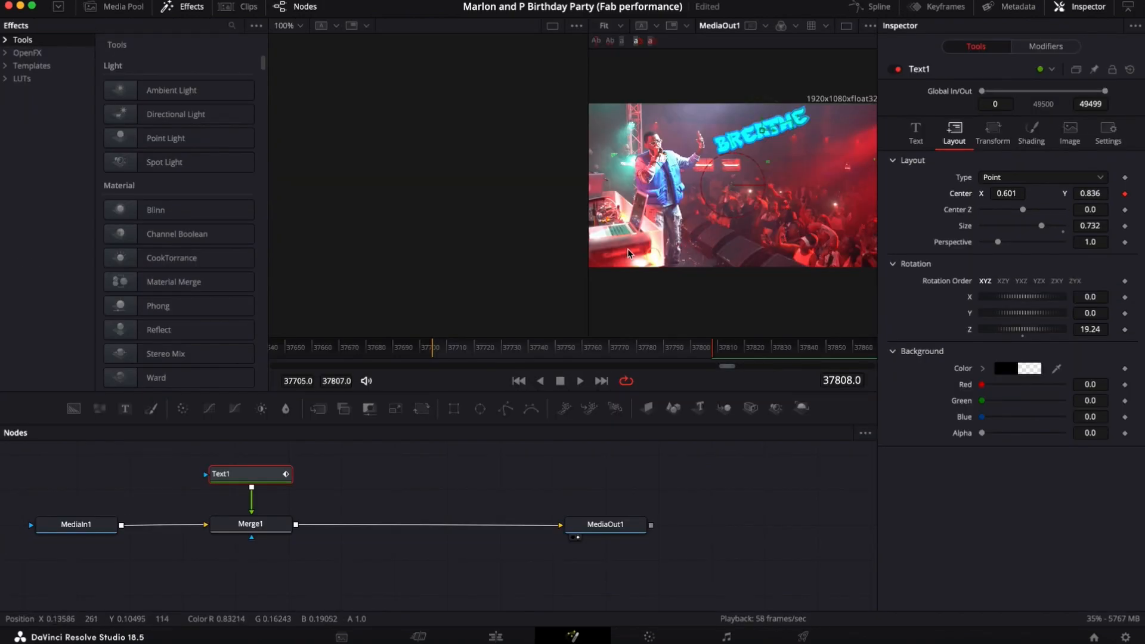
left_click_drag(545, 349, 441, 358)
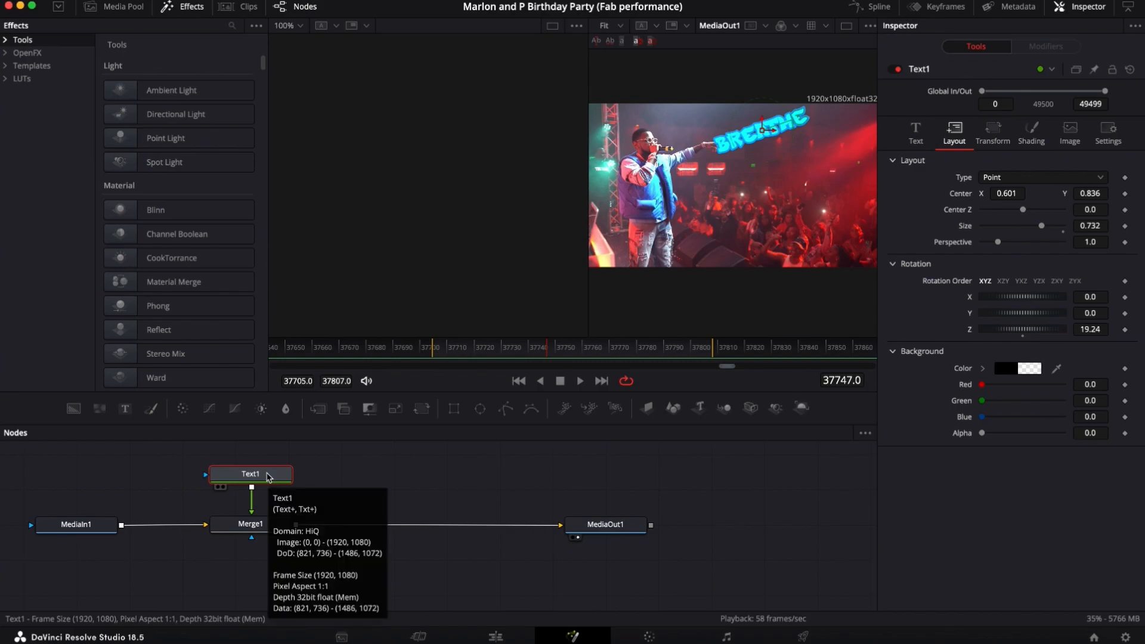
left_click(708, 352)
left_click(714, 357)
mouse_move(715, 357)
left_mouse_down()
mouse_move(701, 353)
mouse_move(714, 360)
left_mouse_up()
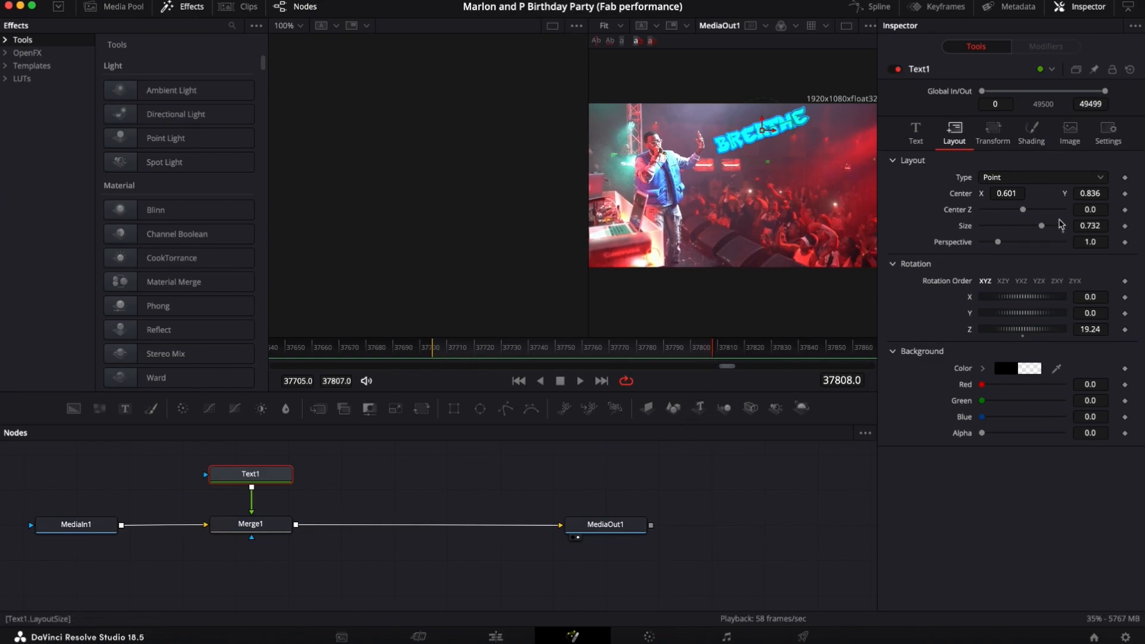
left_click(1125, 195)
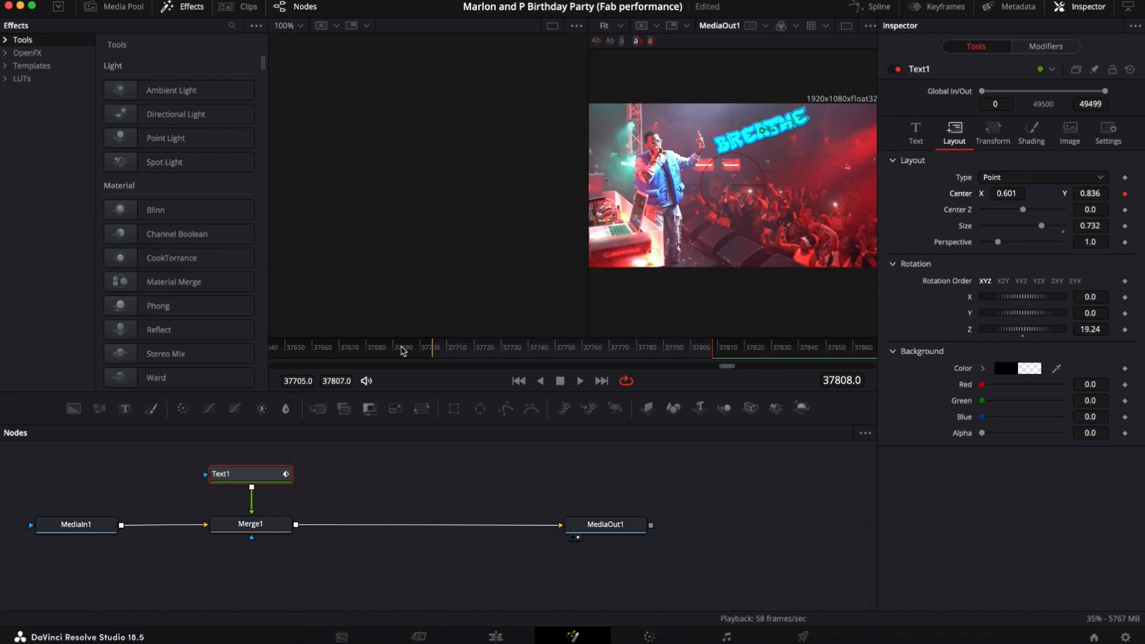
Step: At frame 37705, move the BREATHE text over the performer to about Center X 0.098, Y 0.579, and play back the motion
left_click_drag(449, 350, 434, 358)
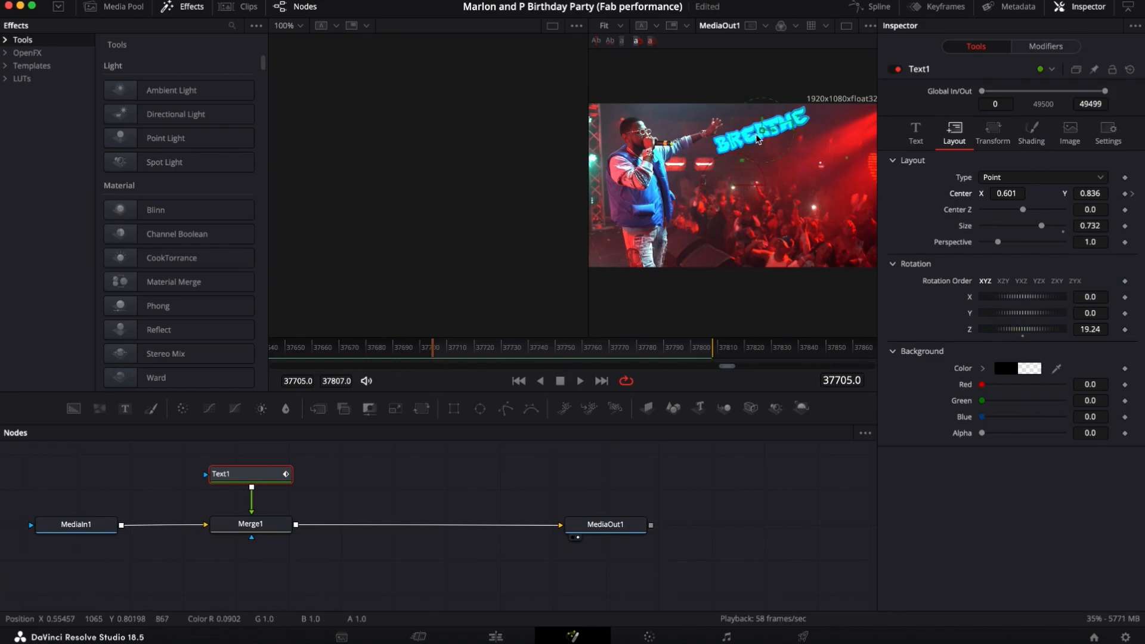
left_click_drag(761, 135, 618, 175)
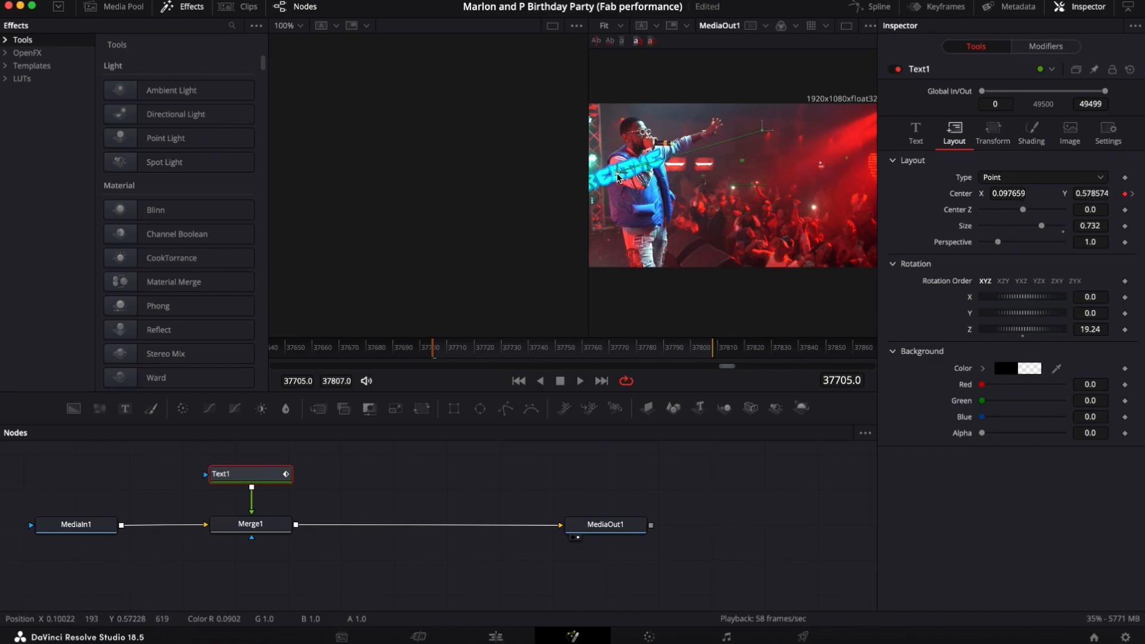
key("space")
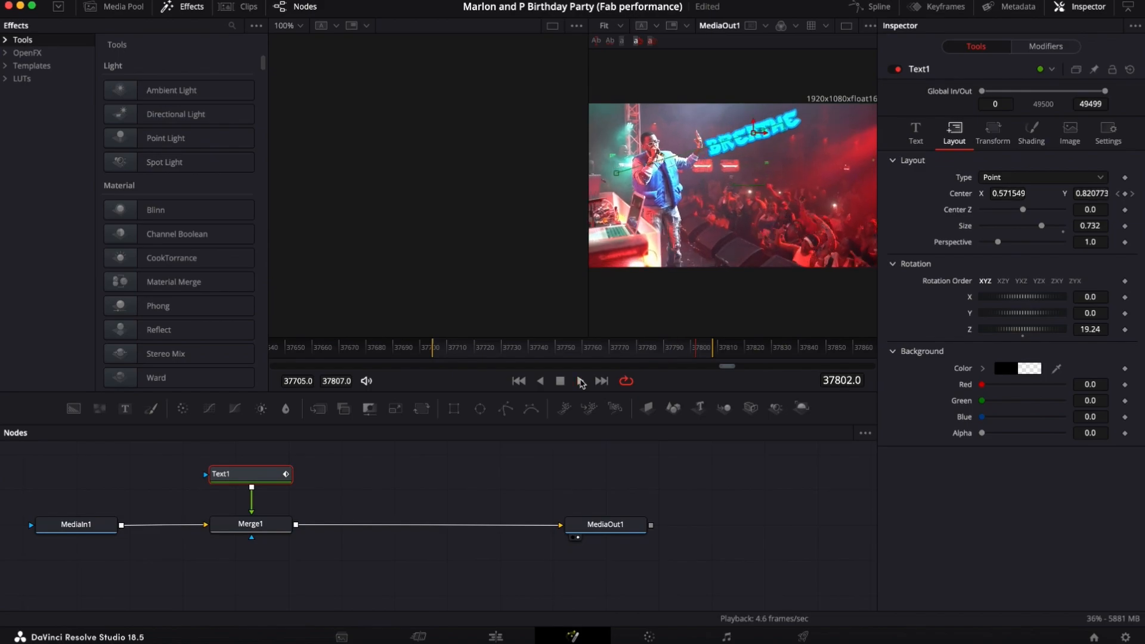
left_click(580, 381)
left_click_drag(471, 352, 652, 352)
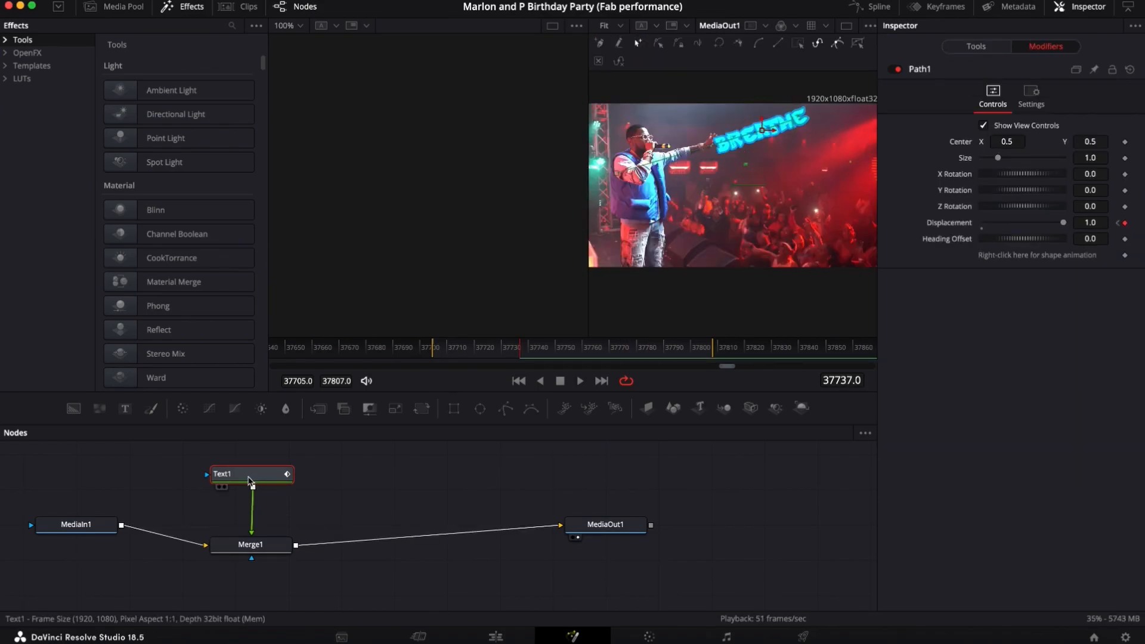
Step: Insert a Brightness Contrast node between Text1 and Merge1
left_click_drag(248, 478, 246, 480)
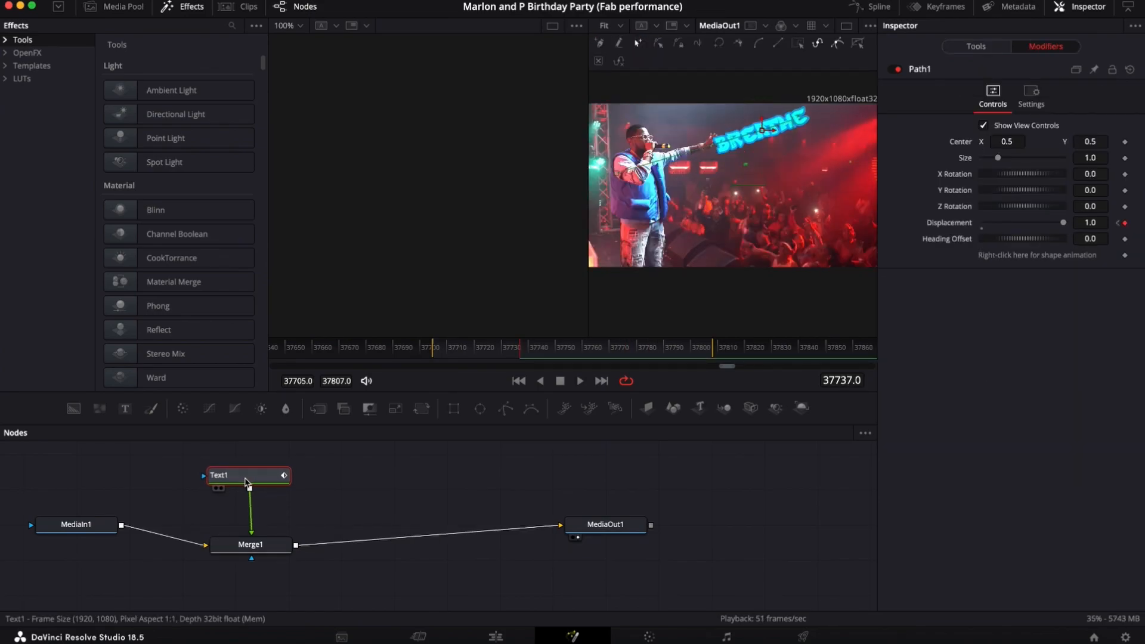
left_click(261, 409)
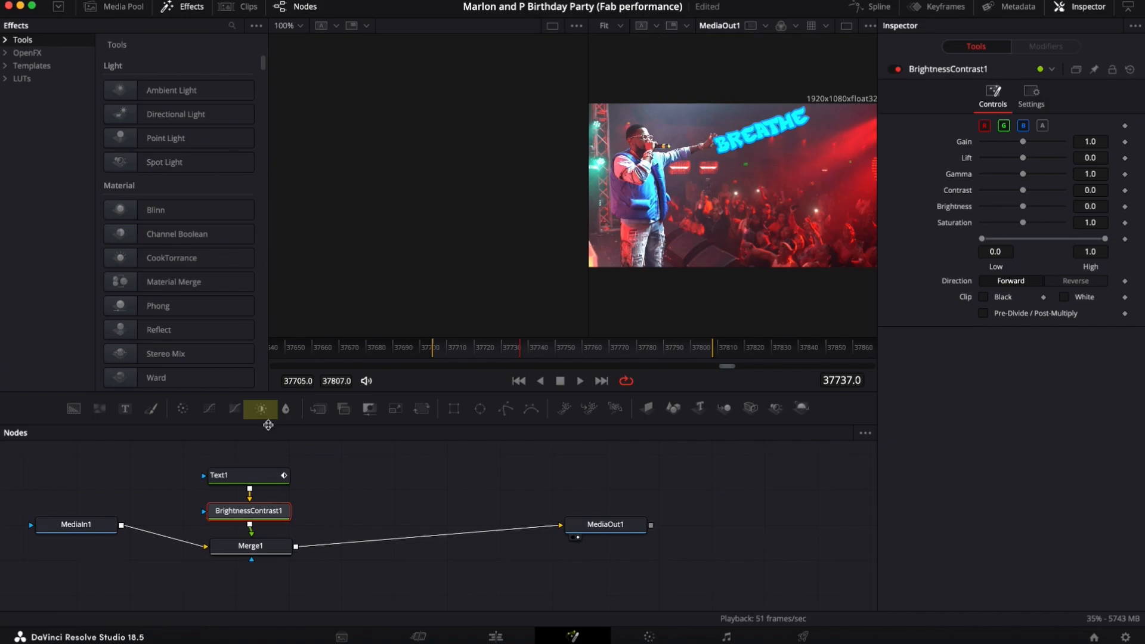
left_click(255, 512)
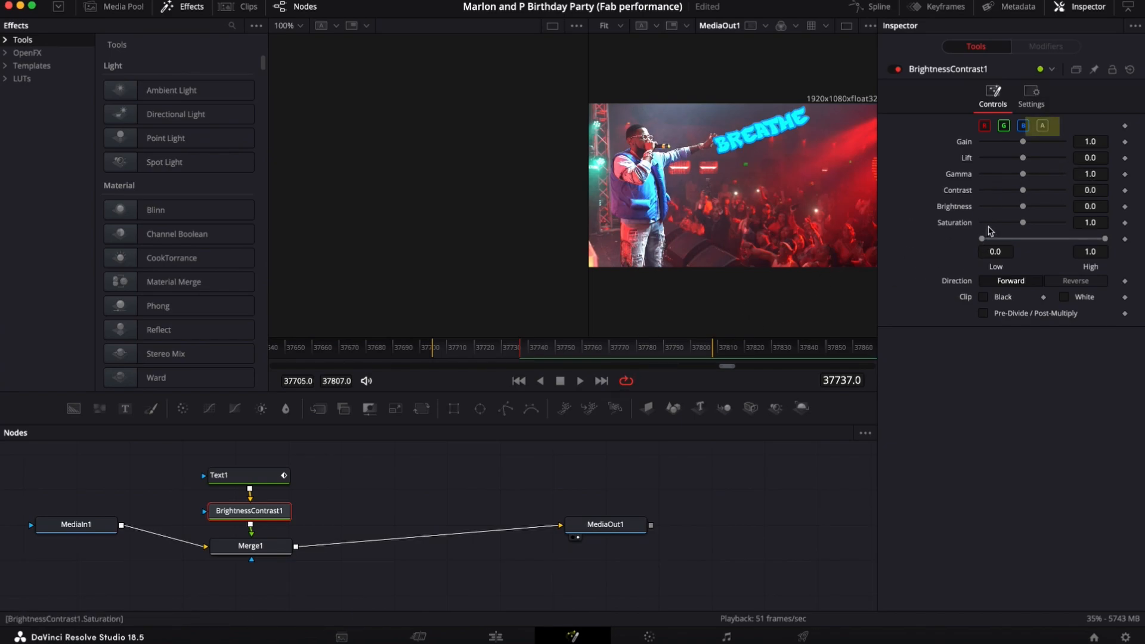
Step: Enable the alpha channel on BrightnessContrast1 and keyframe its Gain at 1.0 on frame 37737 and 0.0 on frame 37780
left_click(1044, 129)
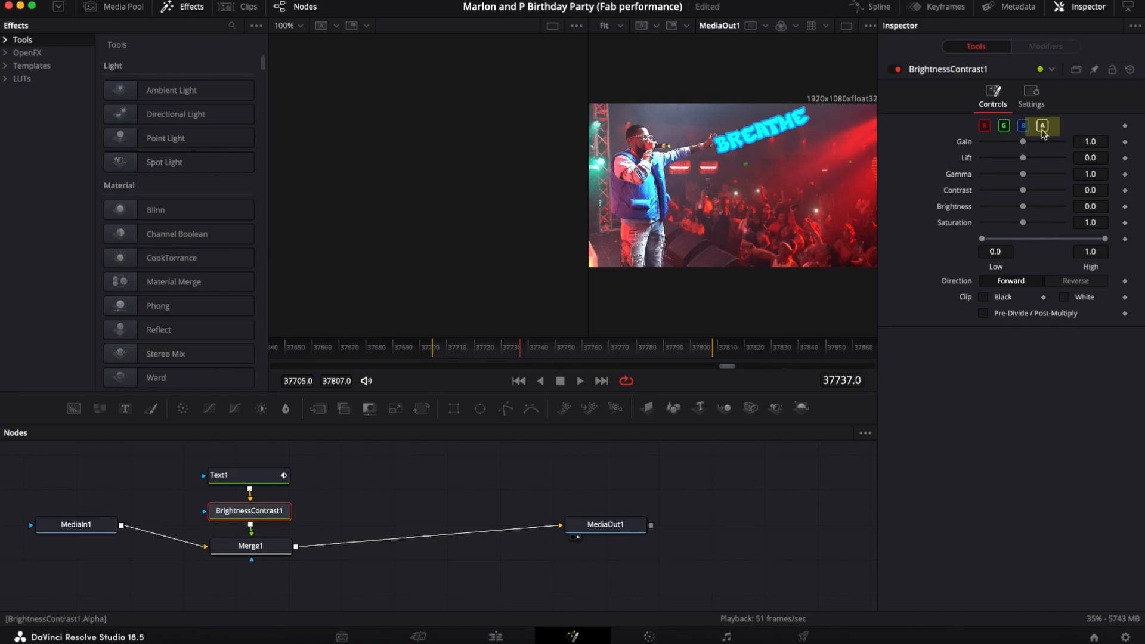
left_click(1126, 142)
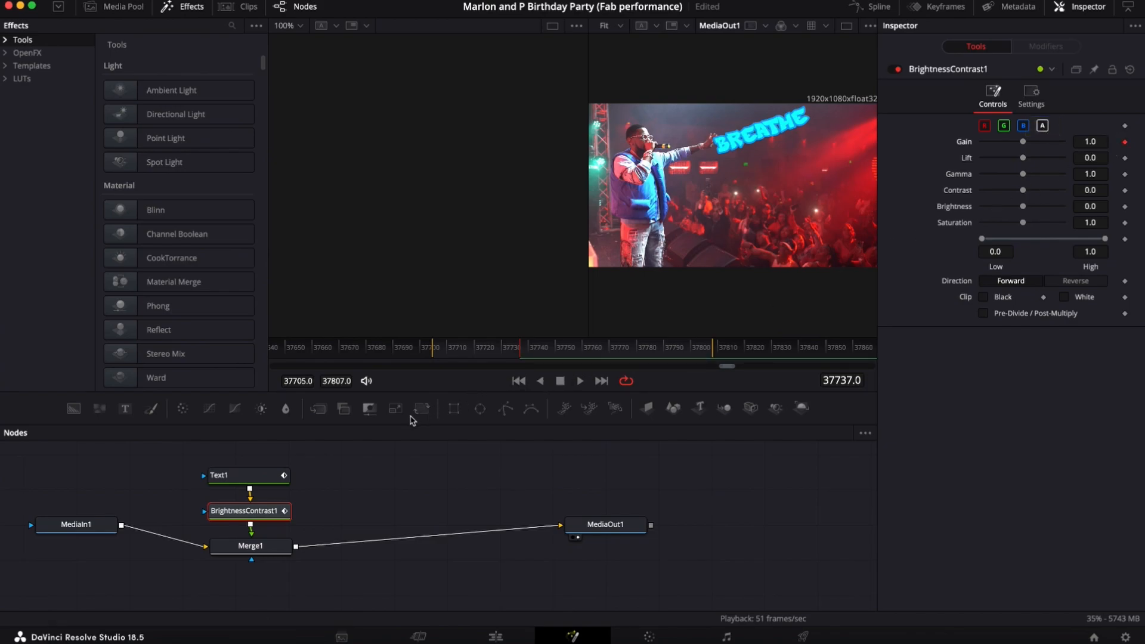
left_click(942, 9)
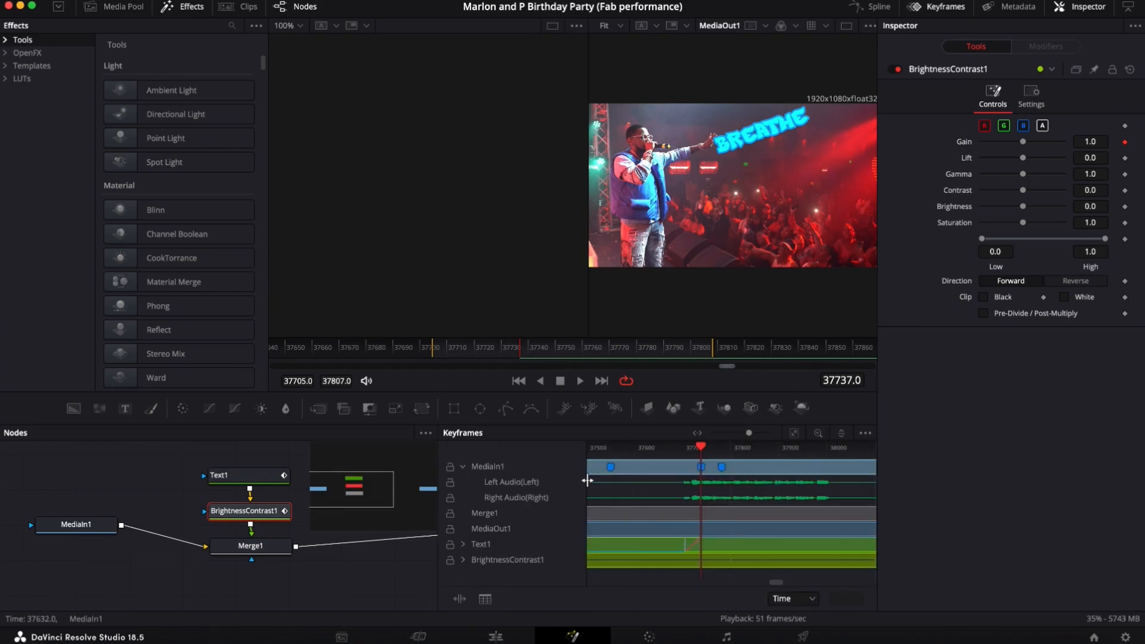
left_click_drag(520, 348, 636, 361)
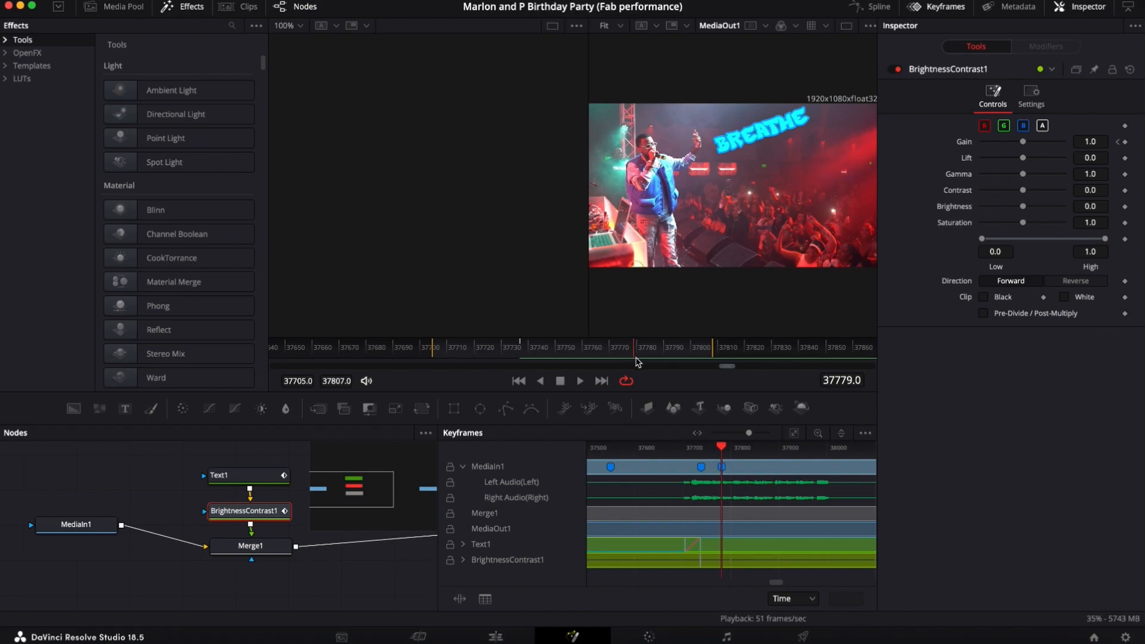
left_click_drag(636, 361, 638, 362)
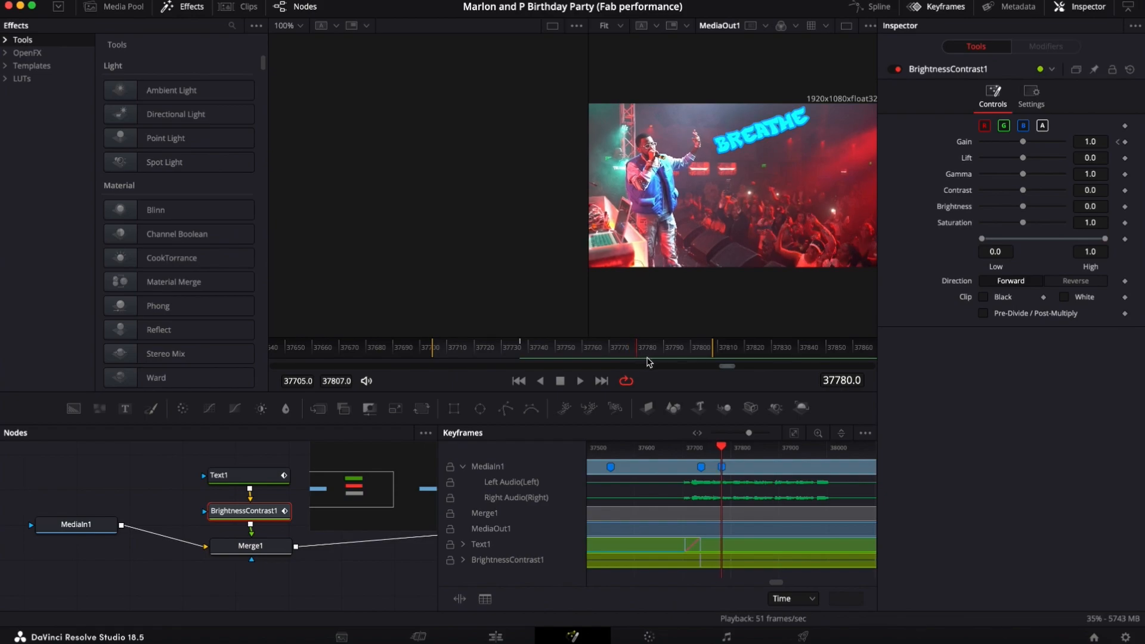
left_click_drag(1025, 146, 928, 158)
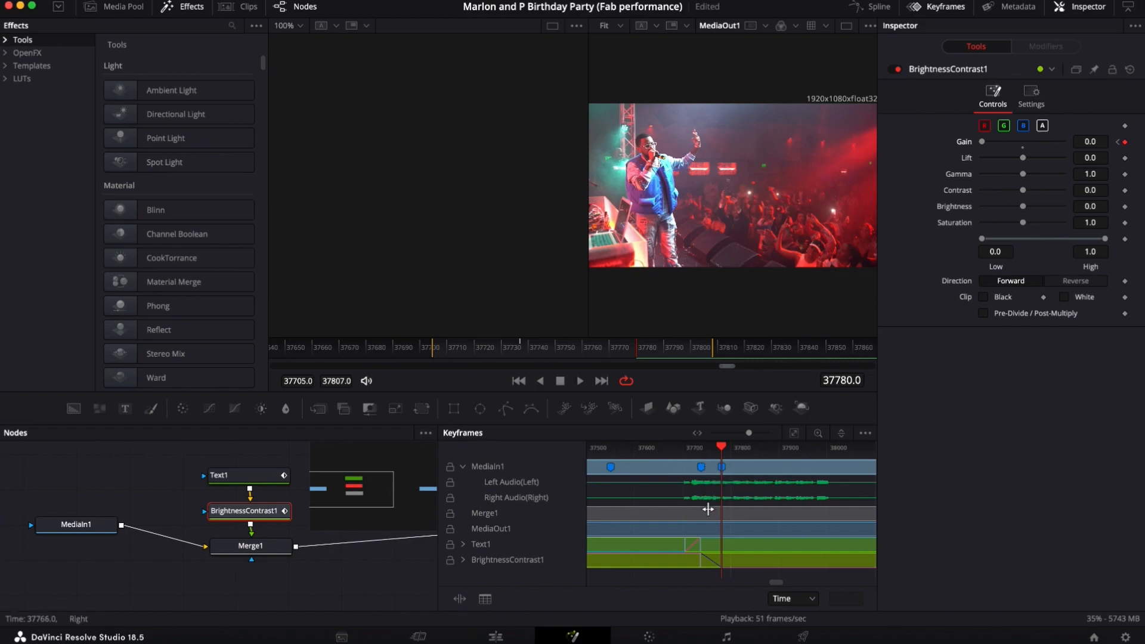
Step: Replace the keyframe view with Text1's Displacement curve in the Spline editor and smooth its two keyframes
left_click(251, 481)
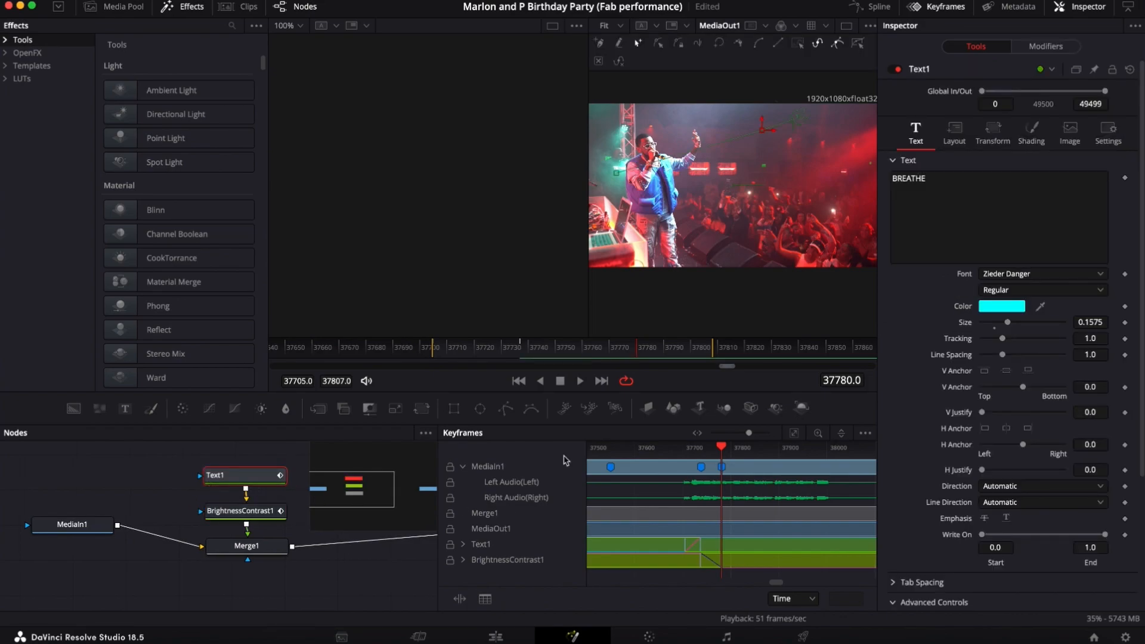
left_click(944, 7)
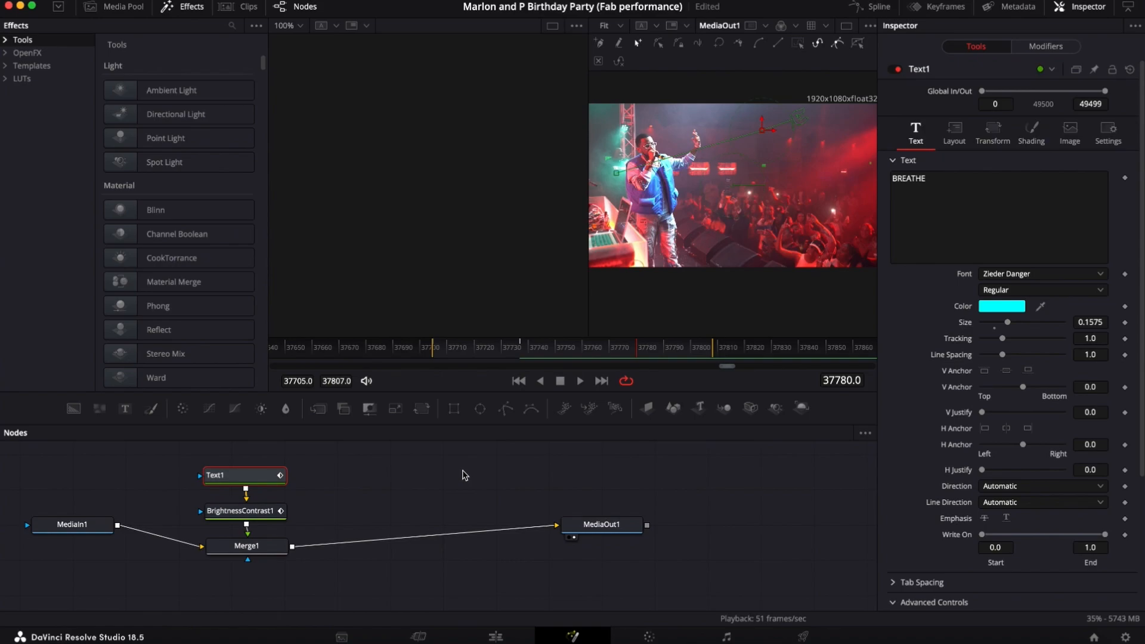
left_click_drag(510, 348, 520, 352)
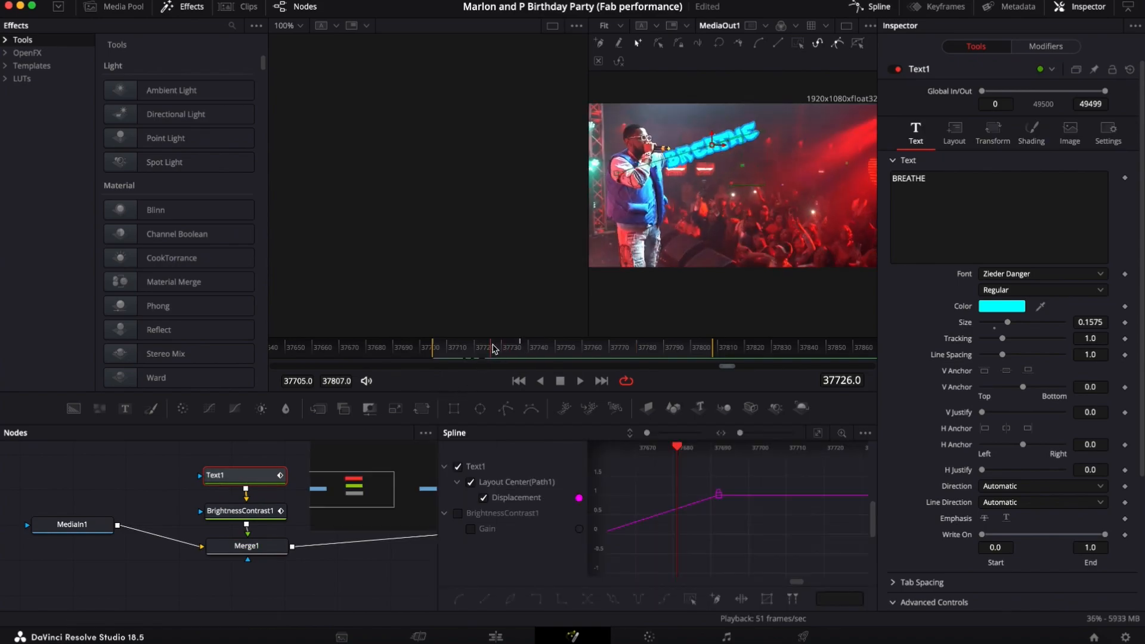
left_click_drag(492, 347, 437, 367)
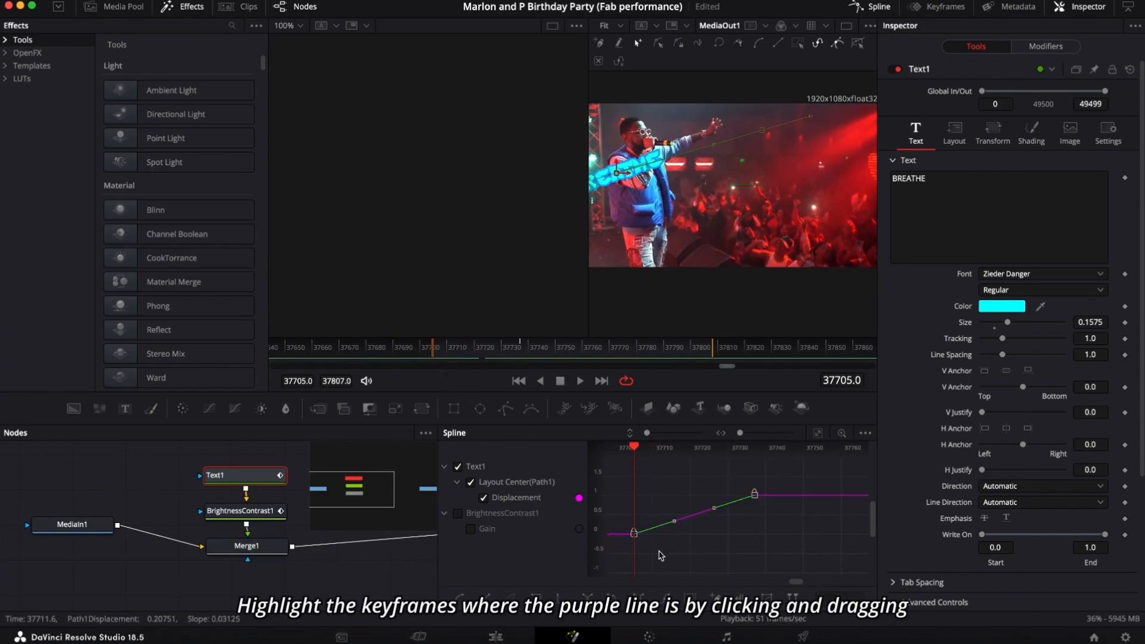
key("s")
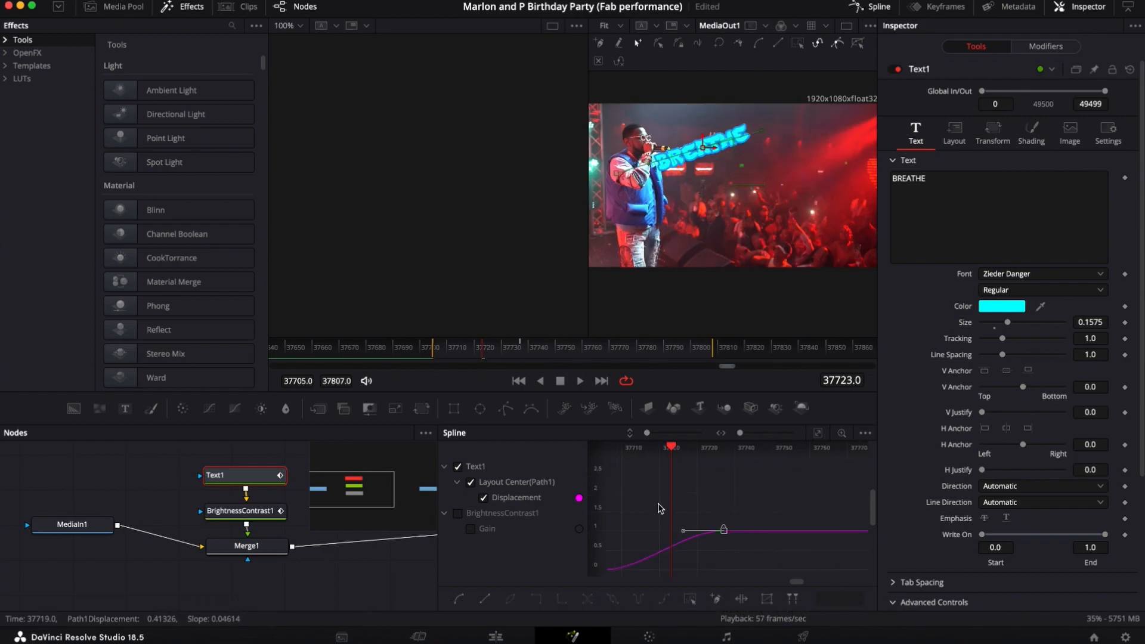
Step: Select both keyframes on the Displacement curve and show their Ease In and Ease Out values
scroll(662, 508, "down", 2)
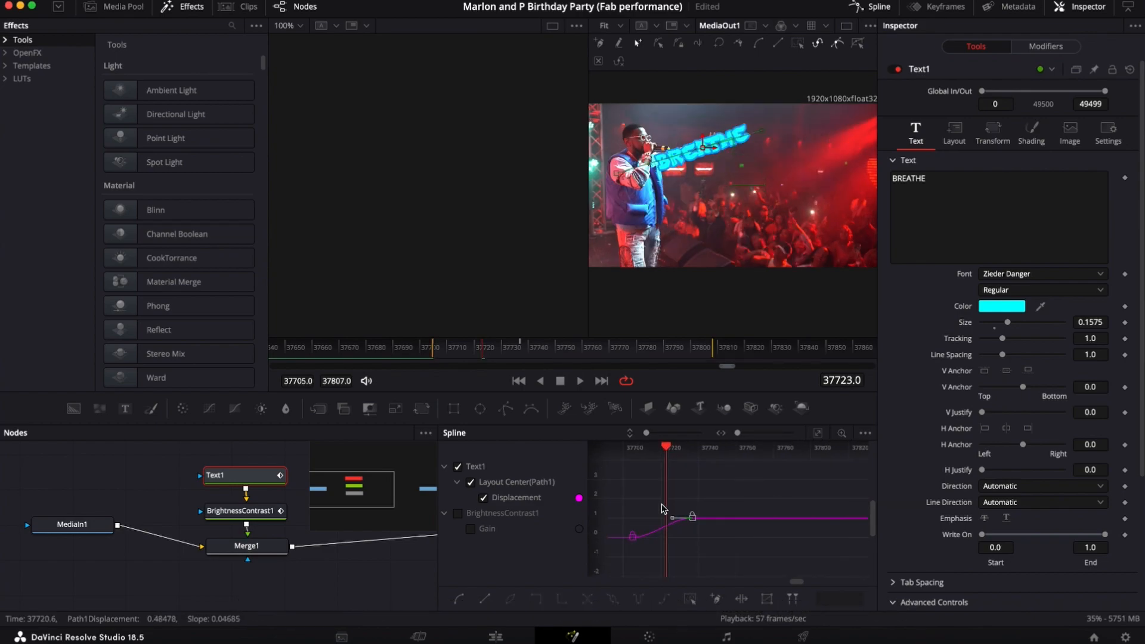
left_click_drag(704, 493, 625, 550)
key("t")
key("t")
key("t")
key("t")
key("t")
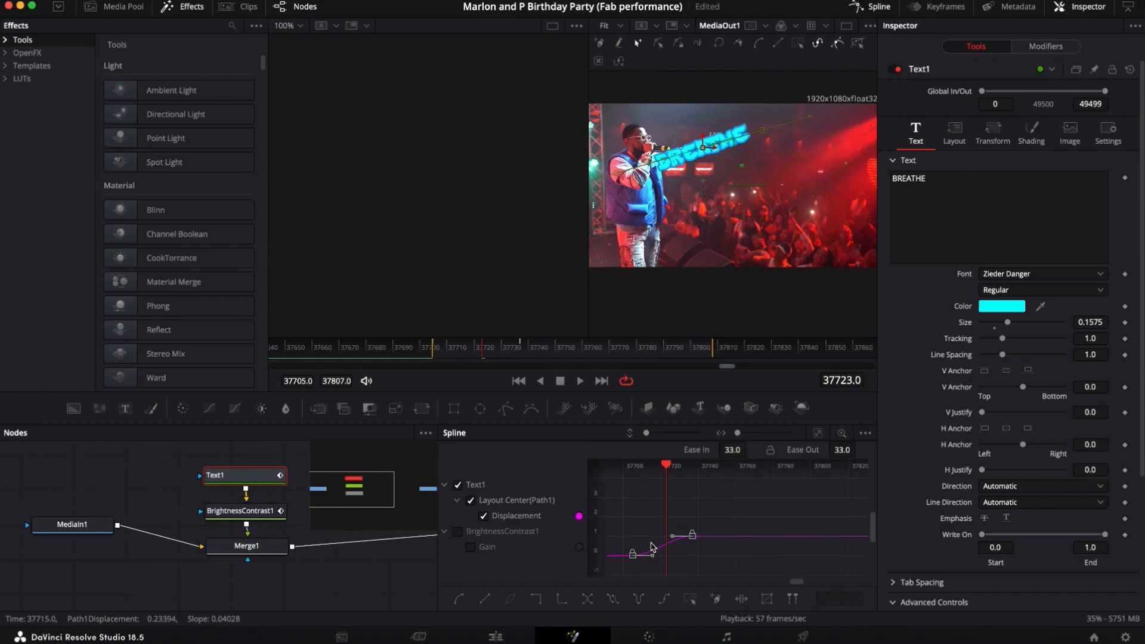
Step: Adjust the Displacement curve's easing to Ease In 69.0 and Ease Out 33.0
left_click_drag(842, 450, 826, 450)
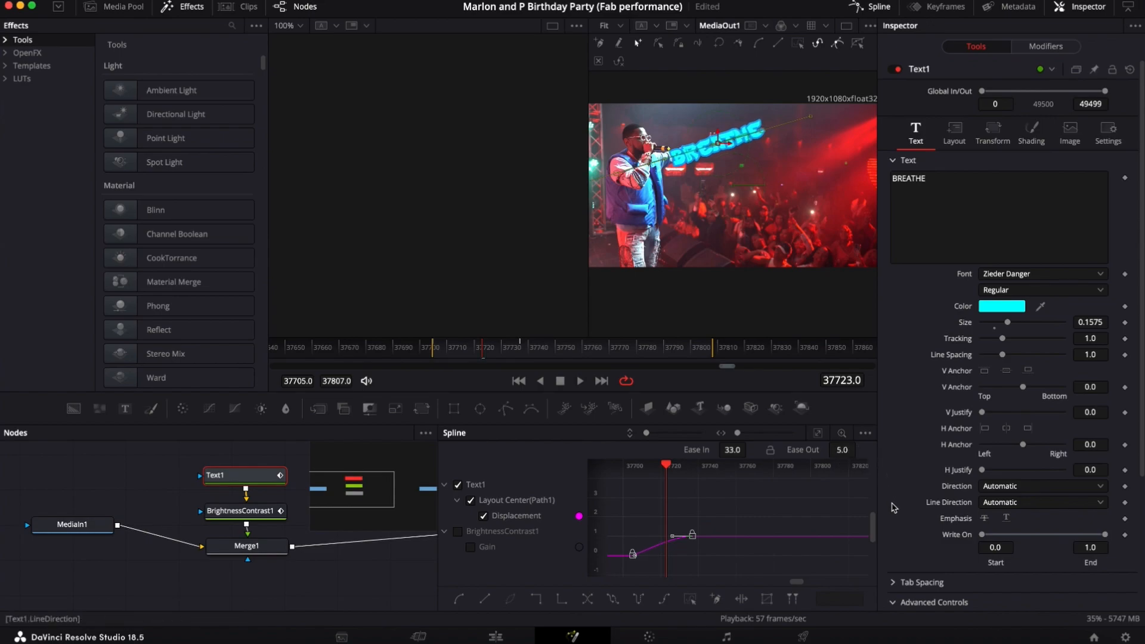
key("super+z")
left_click_drag(844, 451, 841, 451)
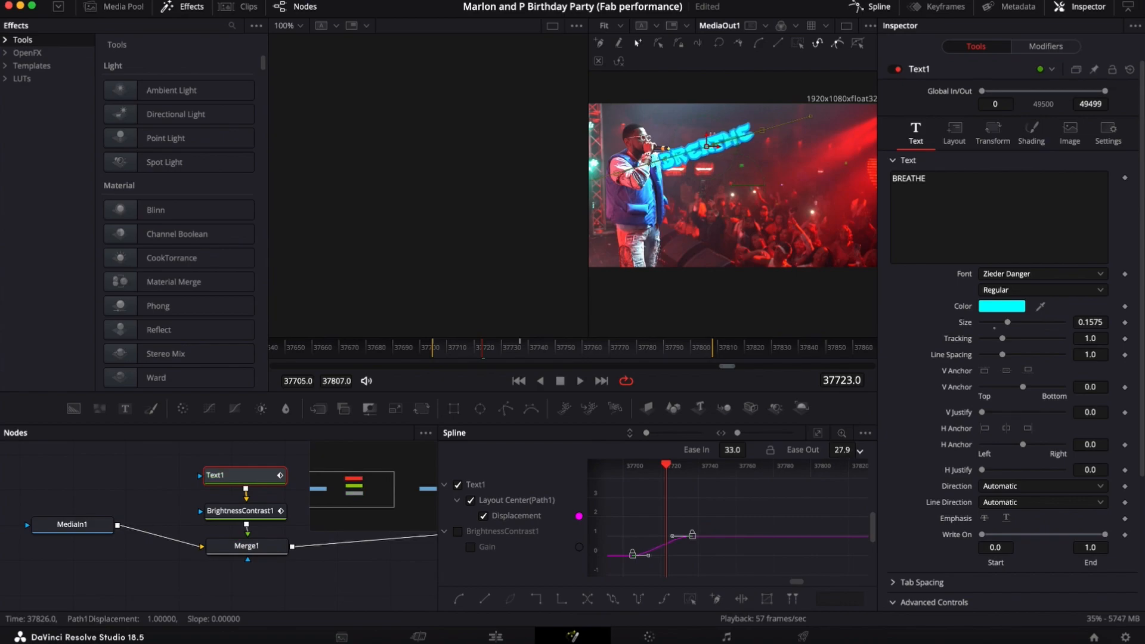
left_click_drag(860, 451, 847, 451)
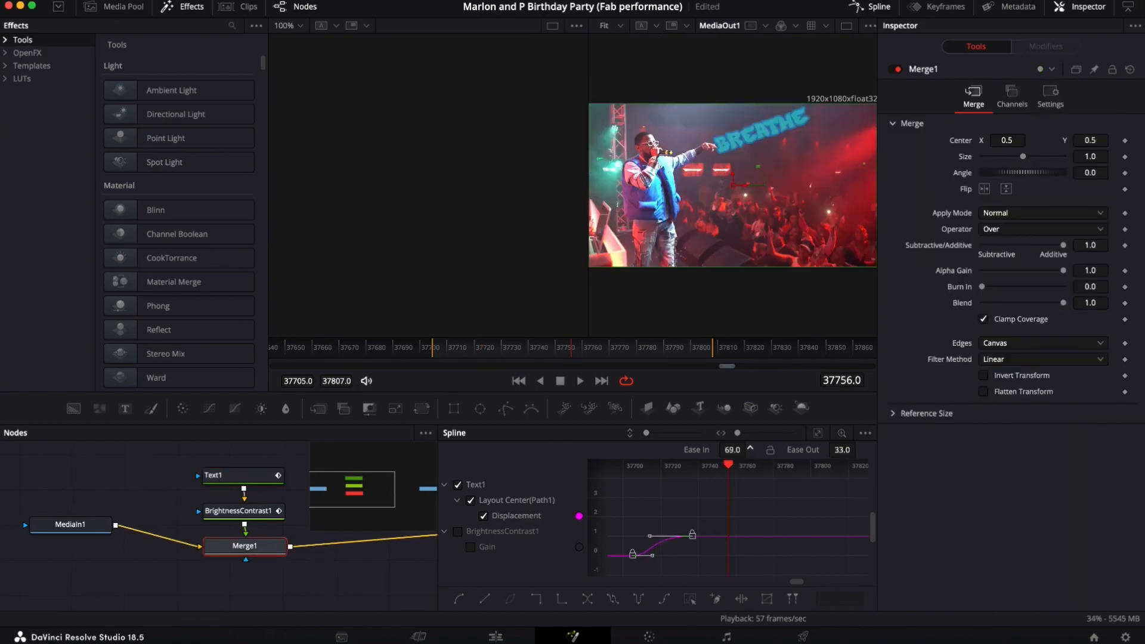
Step: Replace the Spline editor with the keyframe view and move Text1's ending Layout Center keyframe to frame 37755
left_click(460, 350)
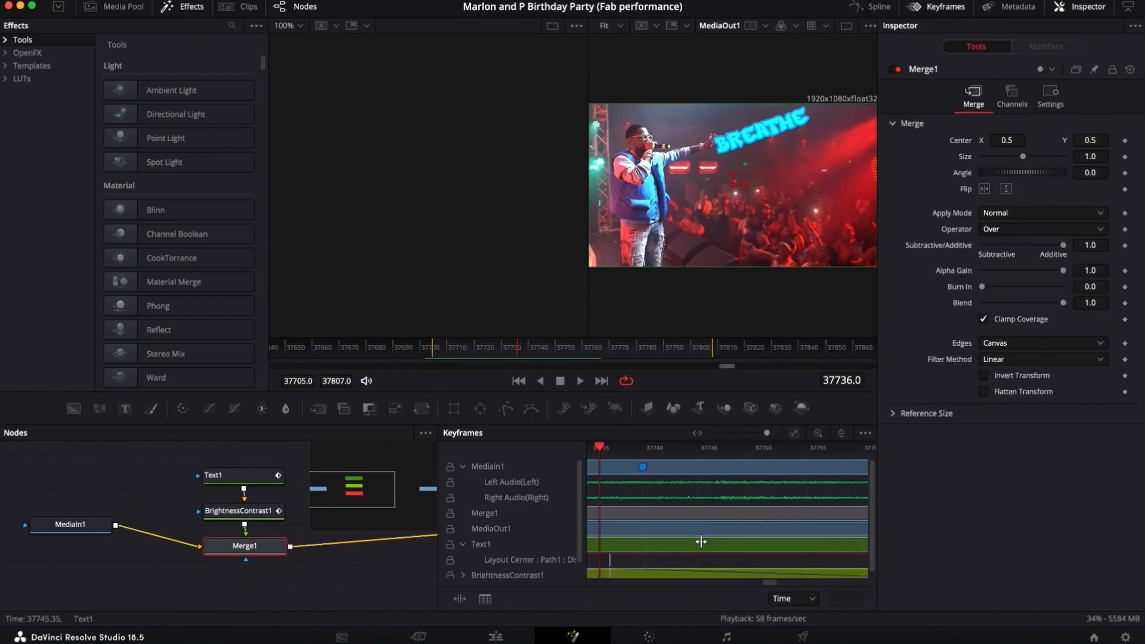
scroll(701, 542, "down", 5)
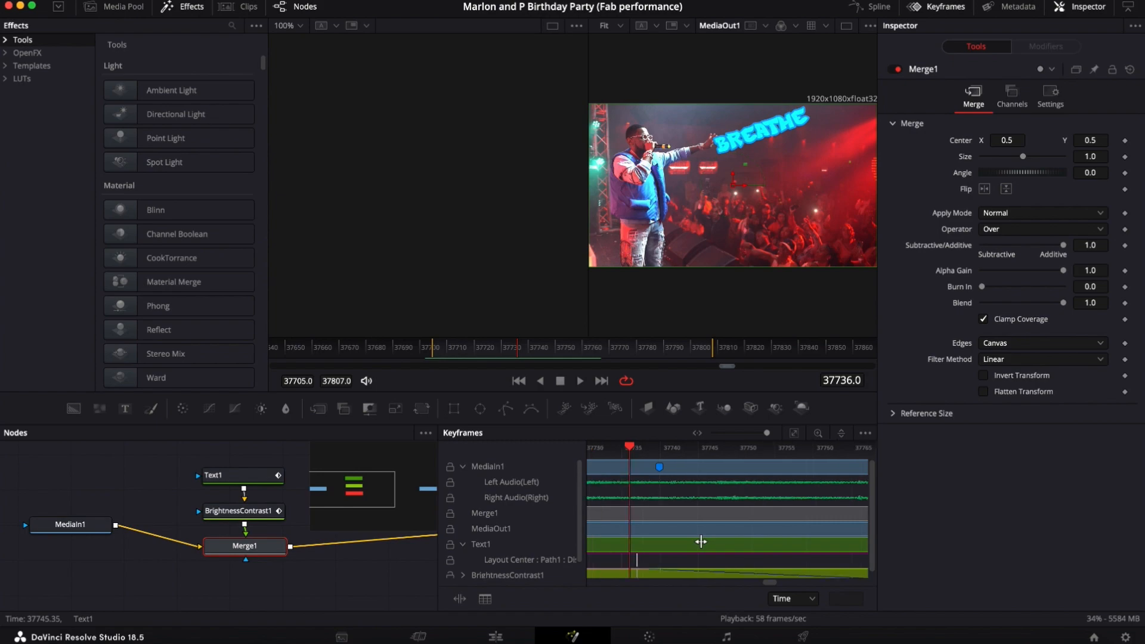
scroll(701, 543, "up", 3)
left_click_drag(641, 561, 723, 563)
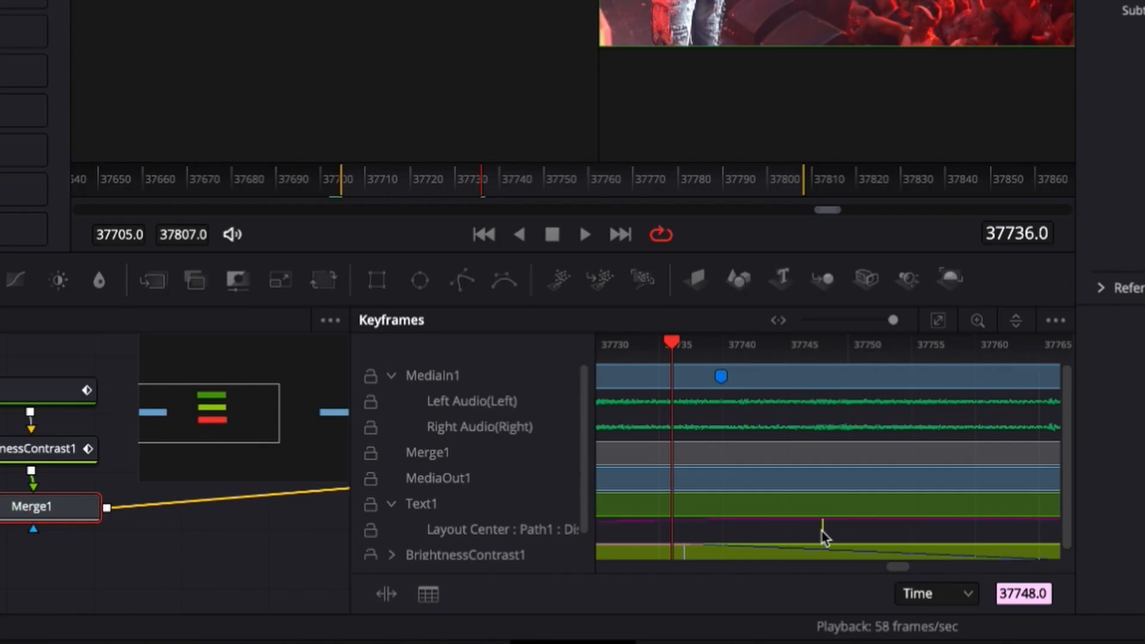
left_click_drag(824, 533, 916, 538)
Step: Play back the title animation from frame 37705 to check the pace of its movement
left_click_drag(421, 189, 341, 187)
key("space")
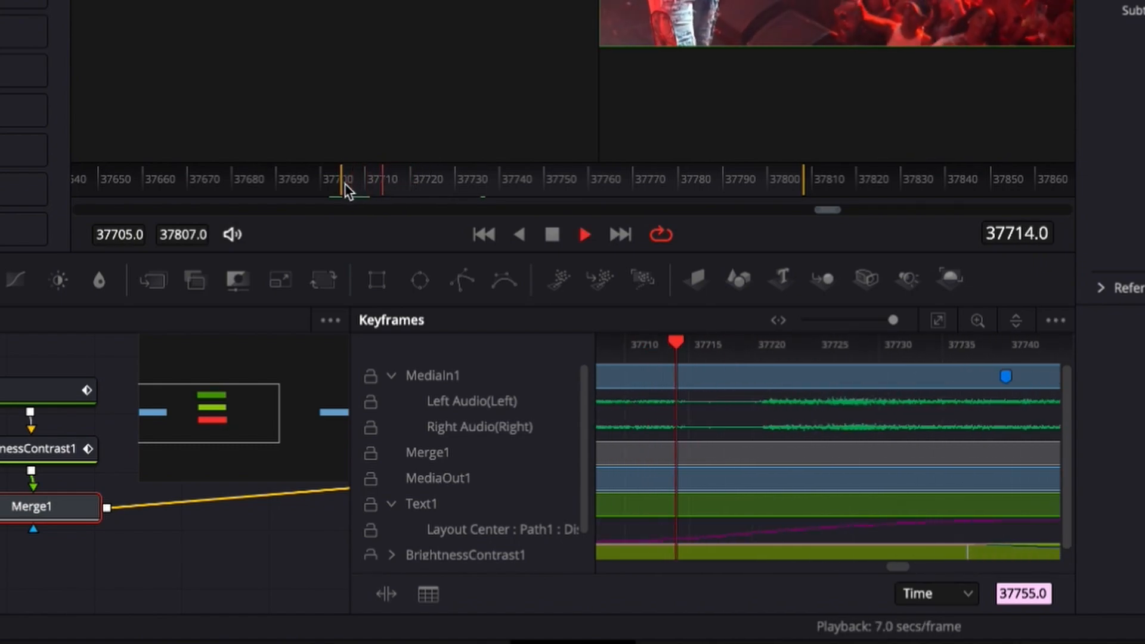
left_click(345, 185)
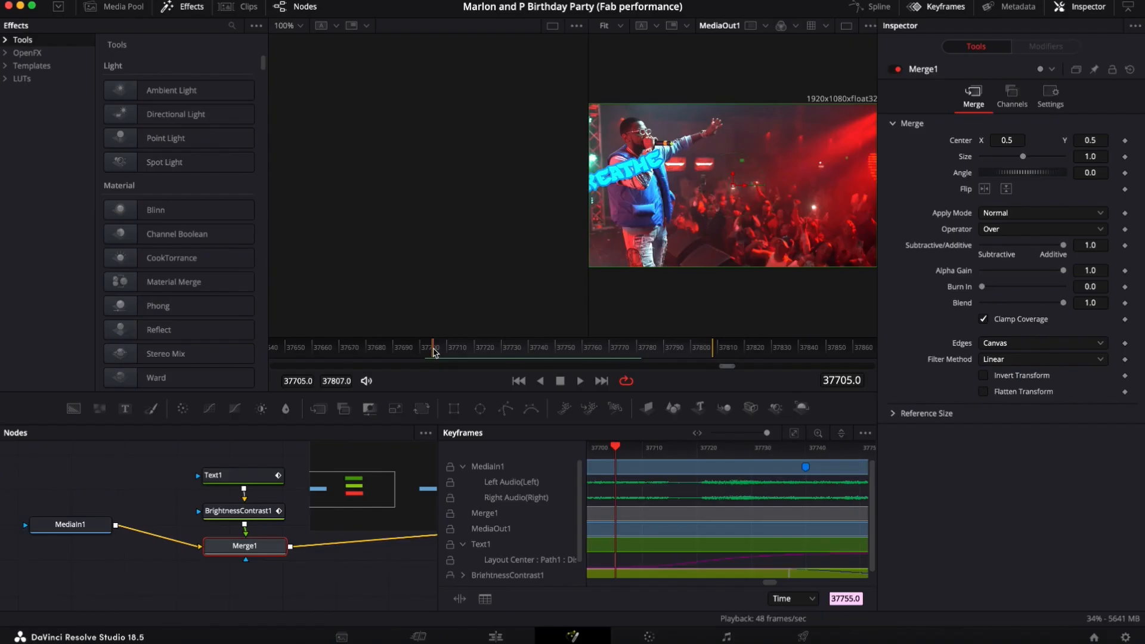
key("space")
left_click(433, 352)
key("space")
key("space")
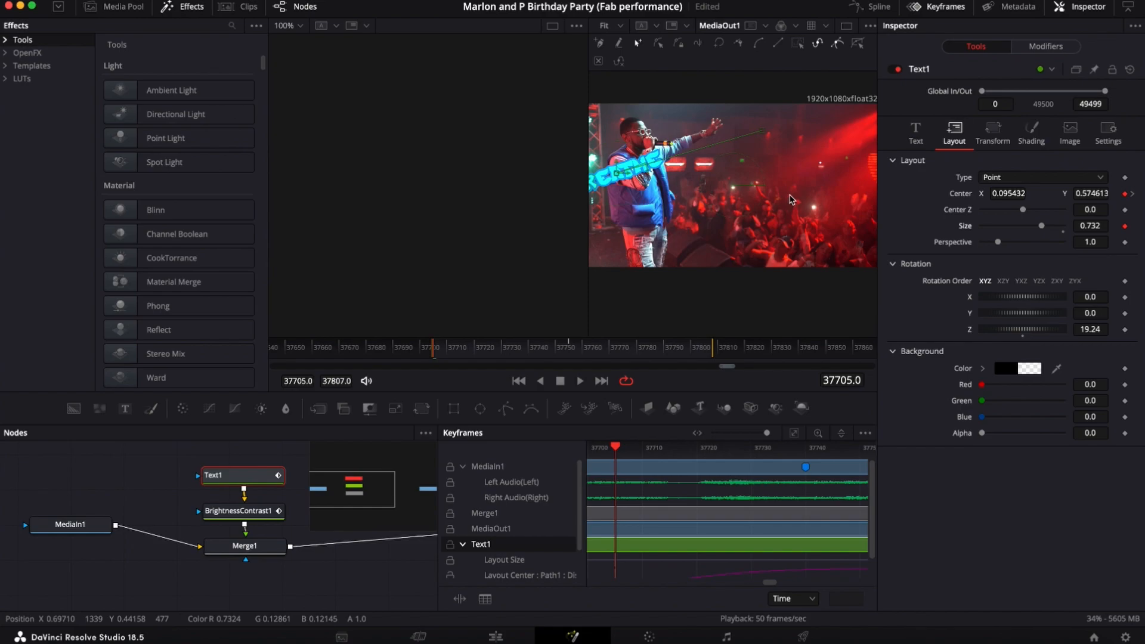
Step: Undo the Size keyframe on frame 37705, then keyframe Text1's Size at 0.732 on frame 37755 and 0.126 on frame 37705
key("super+z")
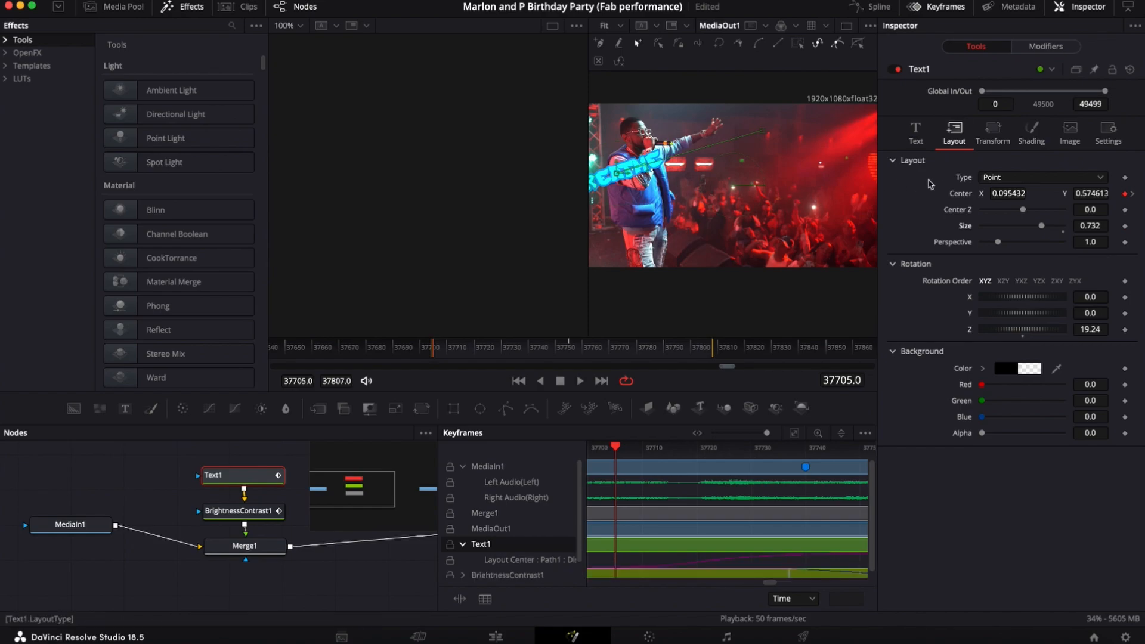
left_click(1132, 194)
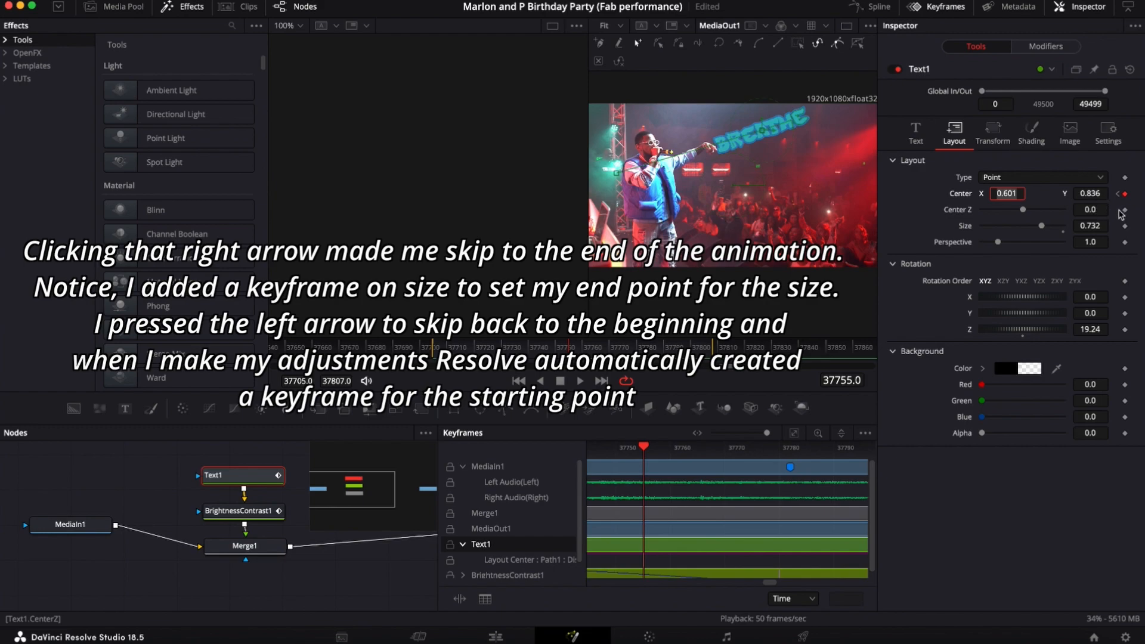
left_click(1125, 227)
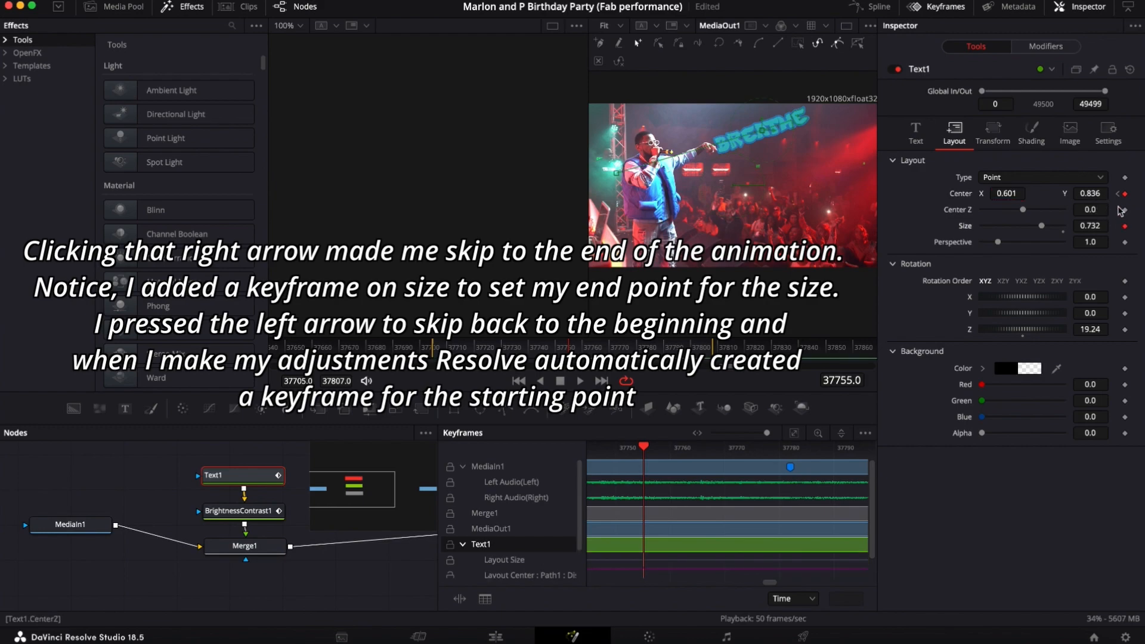
left_click(1119, 194)
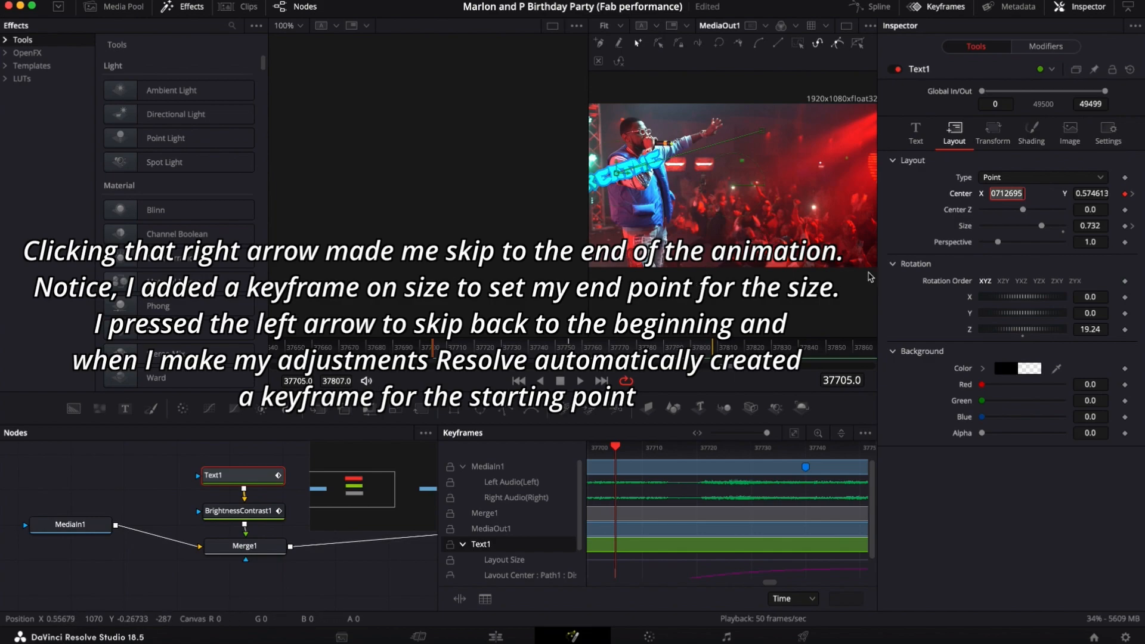
left_click_drag(1041, 228, 991, 248)
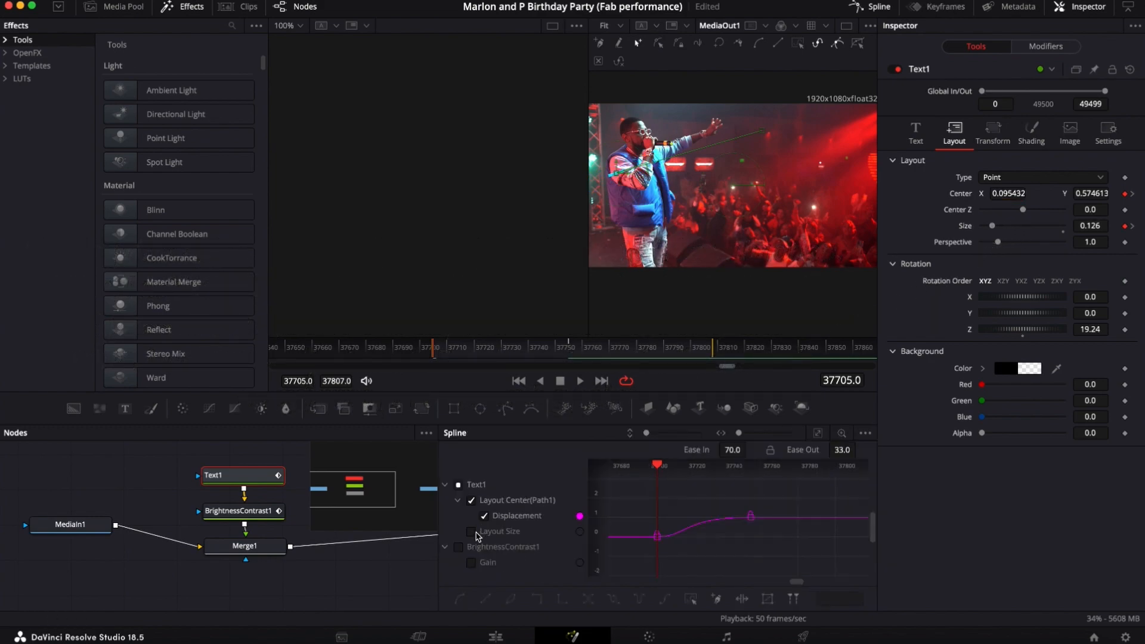
Step: Show only Text1's Layout Size curve in the Spline editor and smooth its two keyframes
left_click(475, 532)
left_click(484, 518)
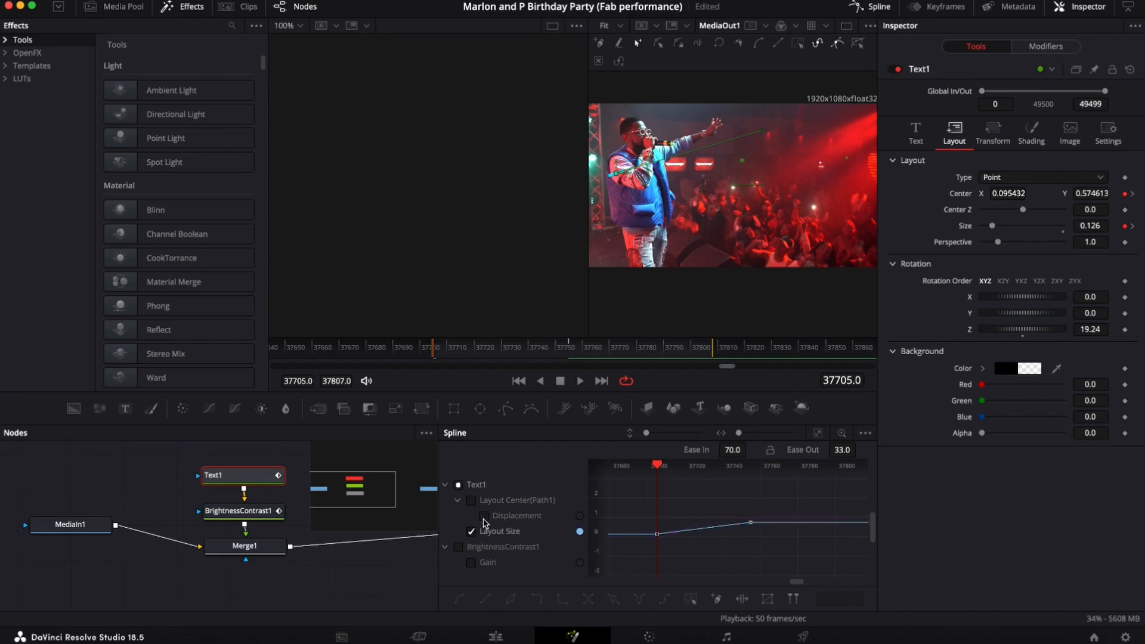
left_click(484, 517)
left_click(484, 517)
left_click(484, 517)
left_click(726, 466)
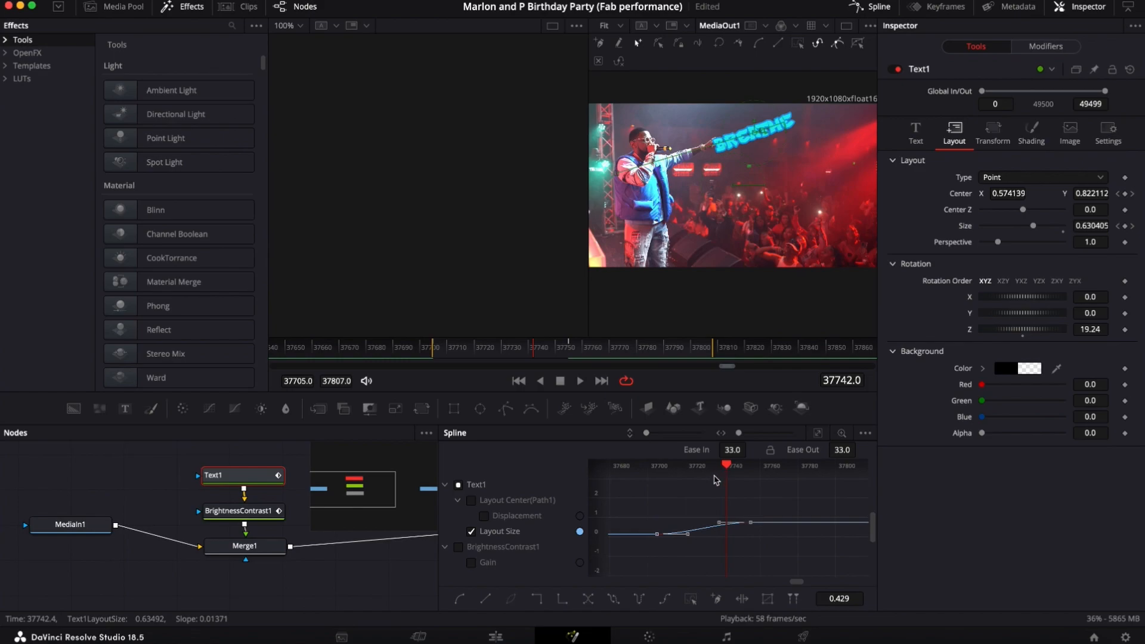
Step: Compare the easing with the Displacement curve and set the ending Layout Size keyframe's Ease In to 72.0
left_click(484, 516)
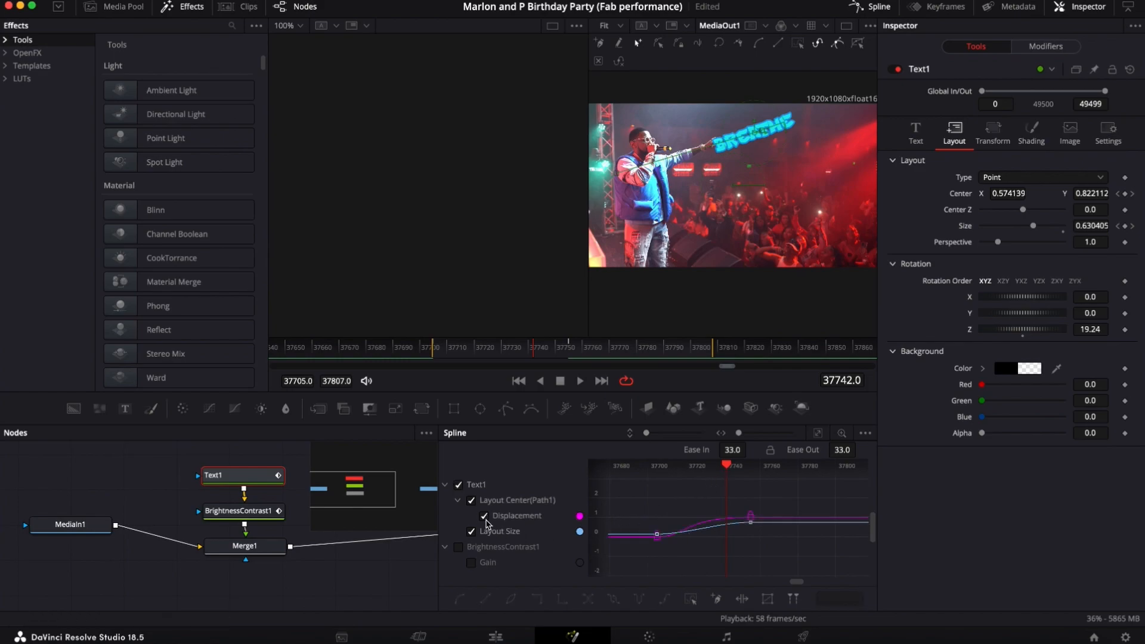
left_click(484, 517)
left_click(483, 517)
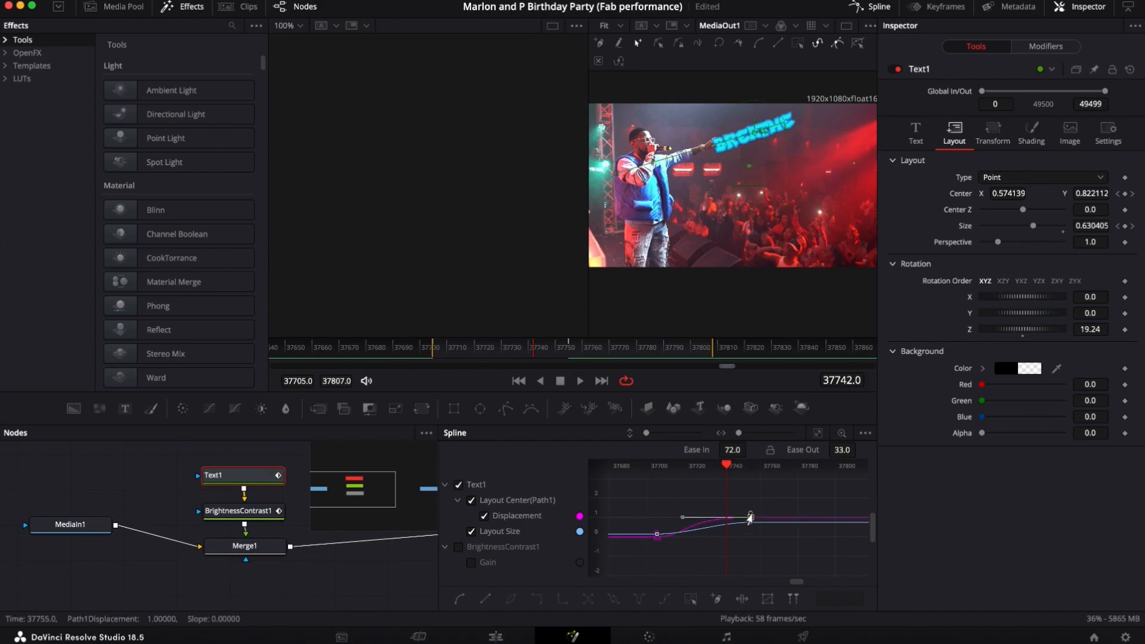
left_click(748, 527)
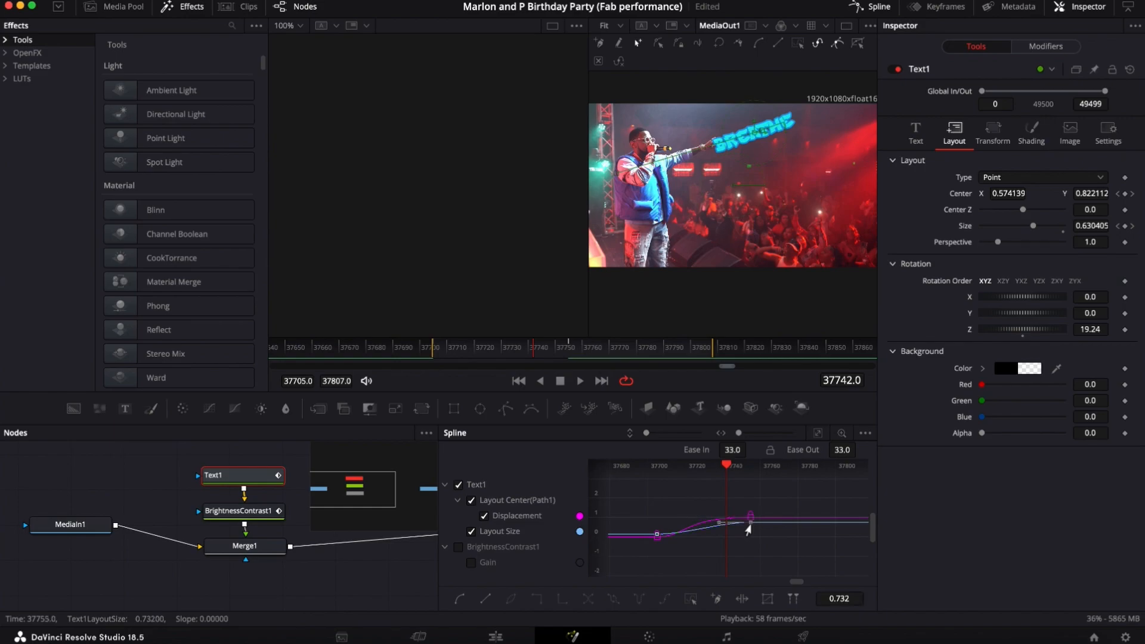
double_click(733, 451)
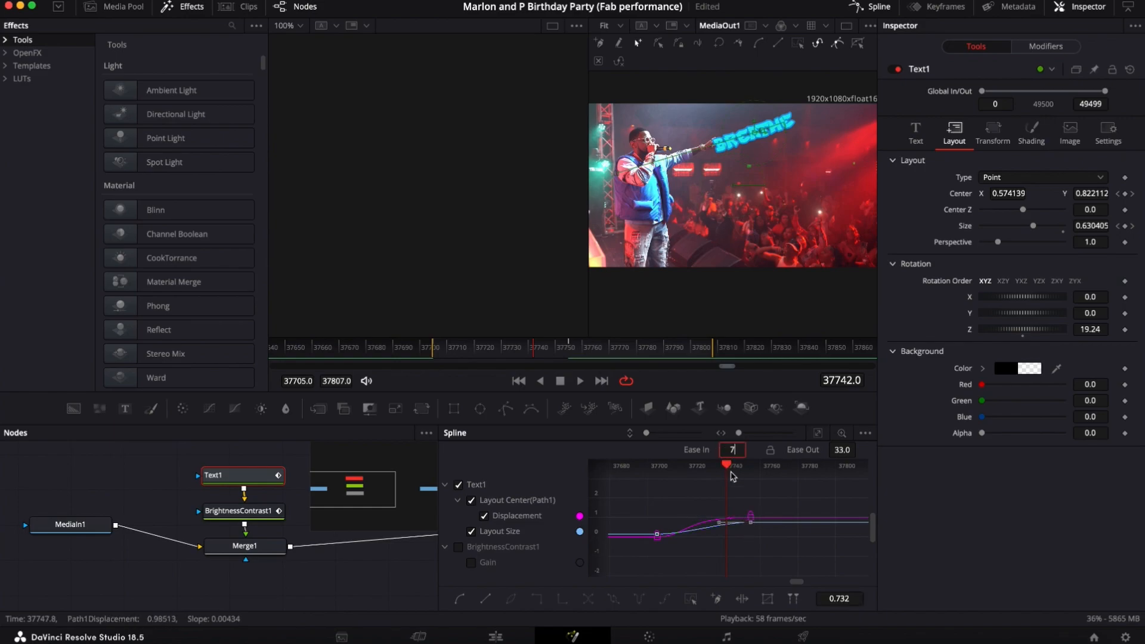
key("Return")
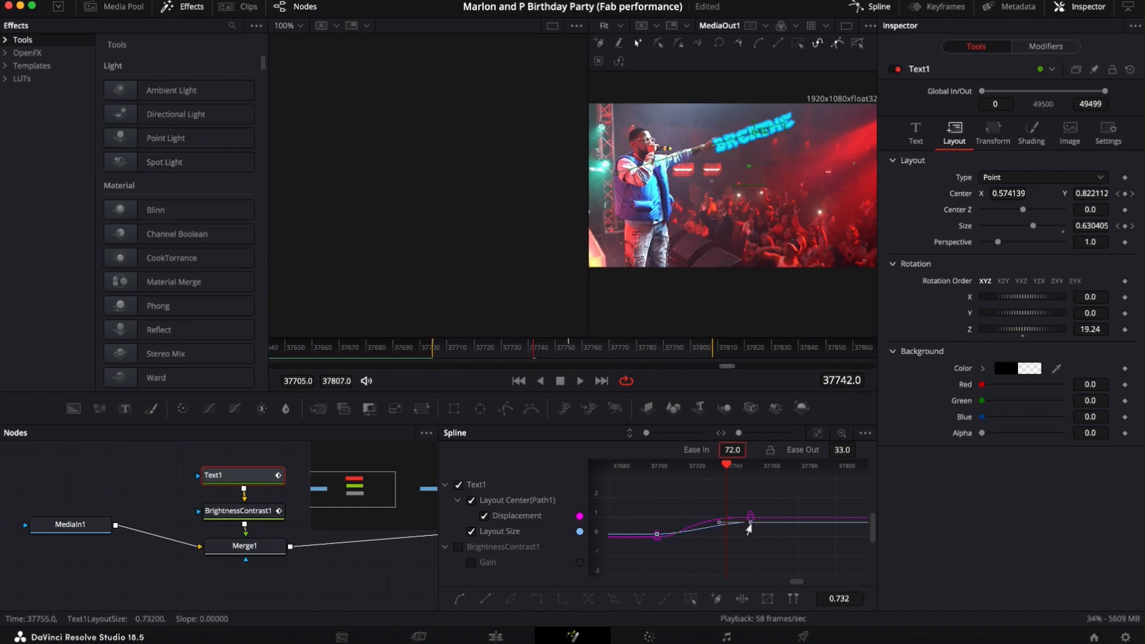
double_click(732, 451)
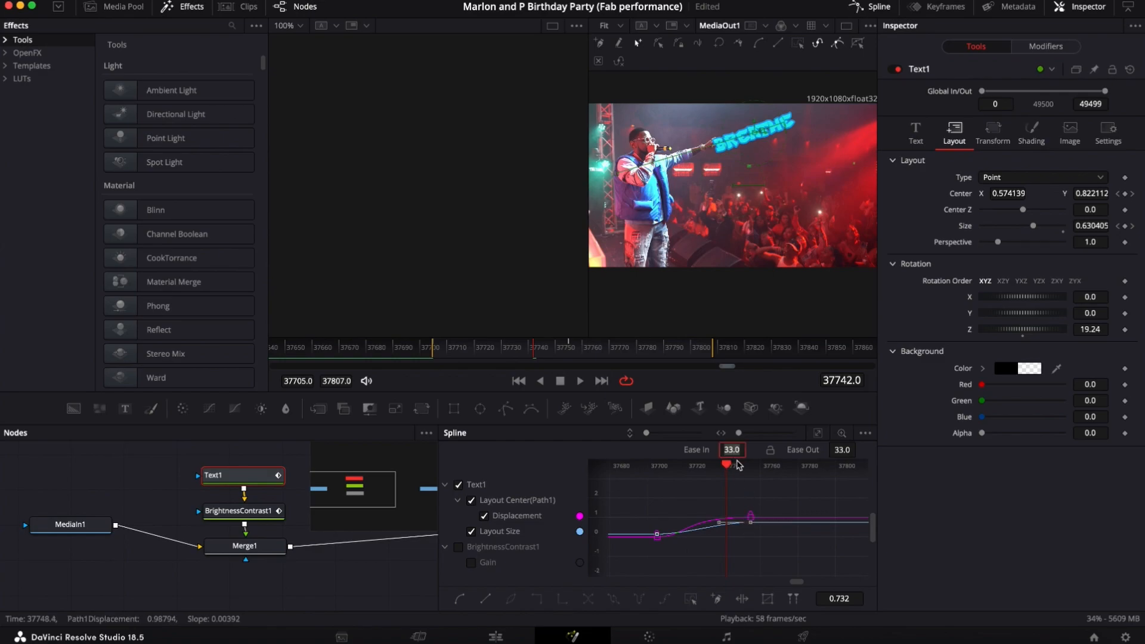
type("72")
key("Return")
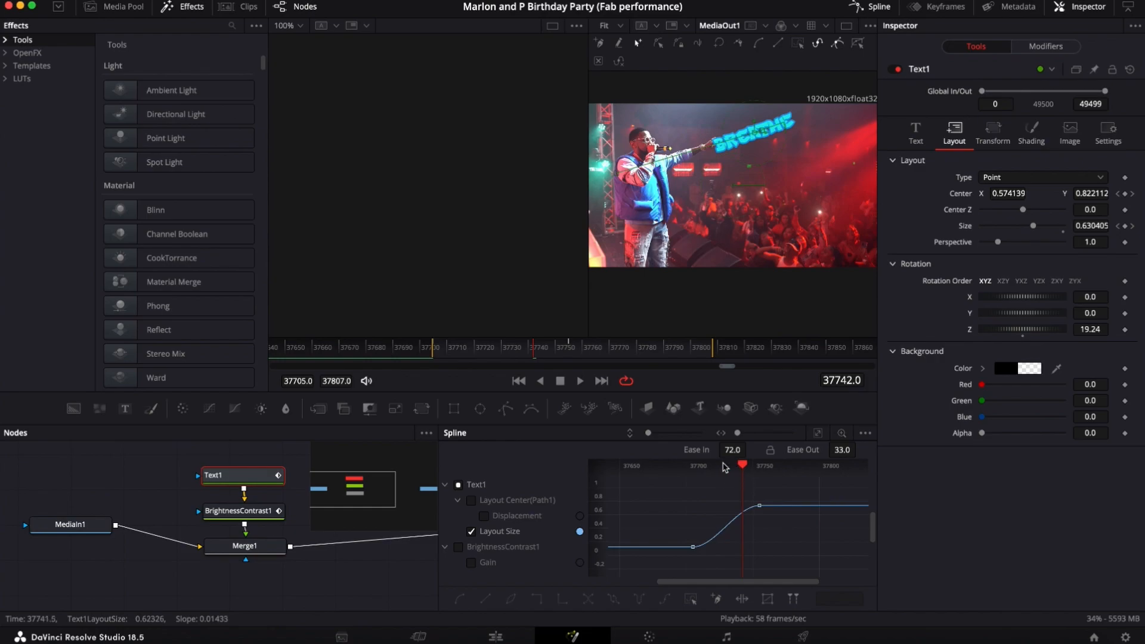
Step: Add a Motion Blur keyframe to Text1 on frame 37728 and enable Motion Blur
left_click_drag(533, 357, 510, 397)
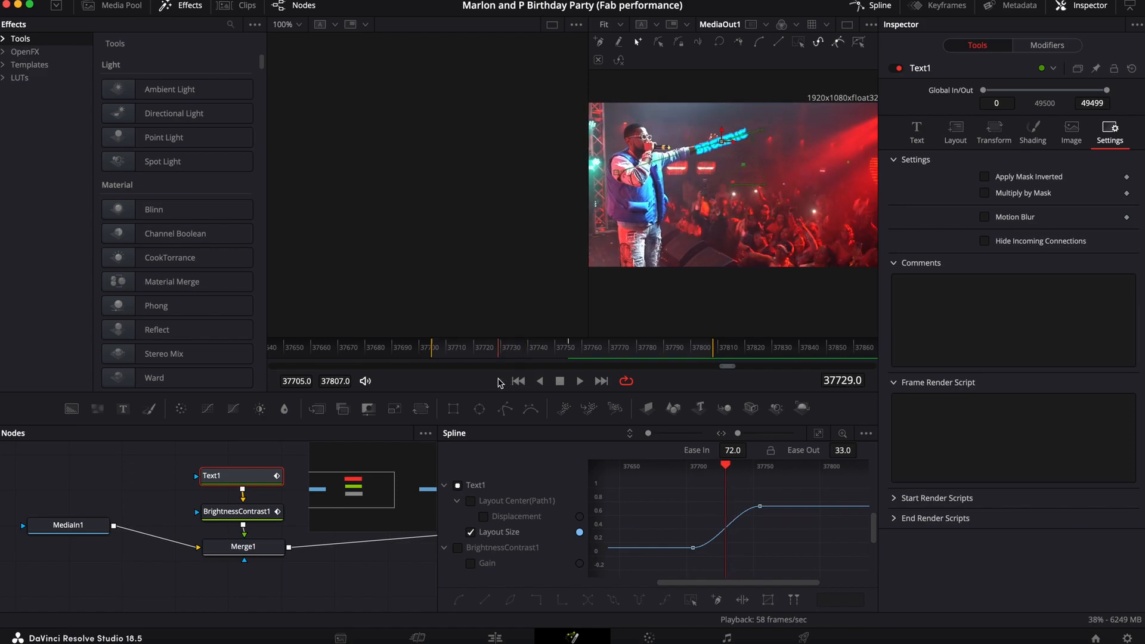
key("Left")
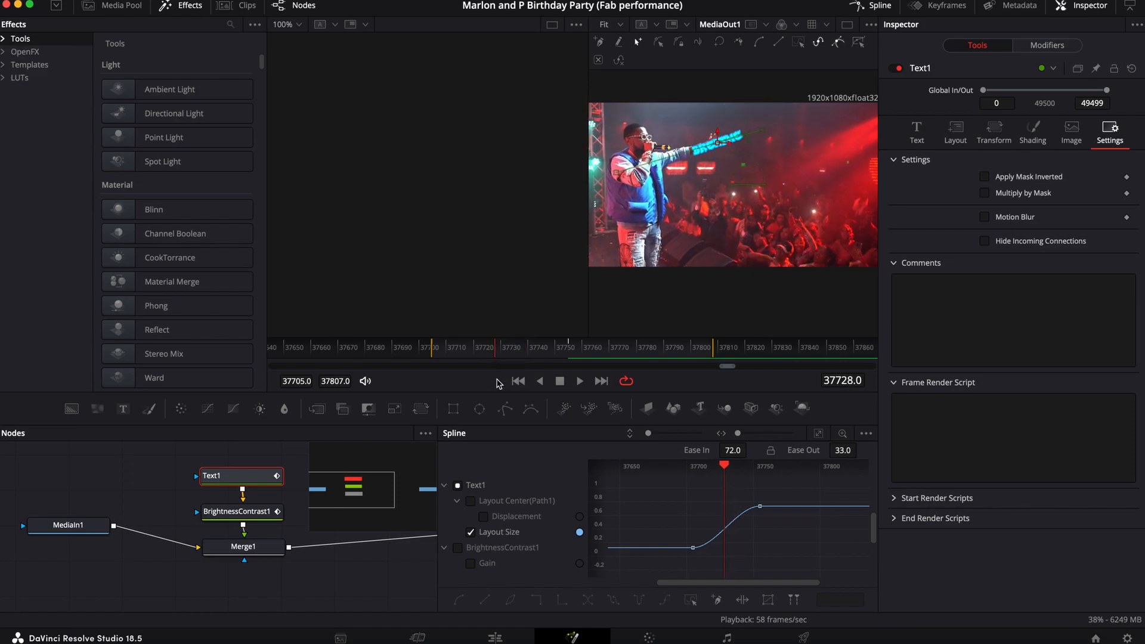
left_click(1127, 218)
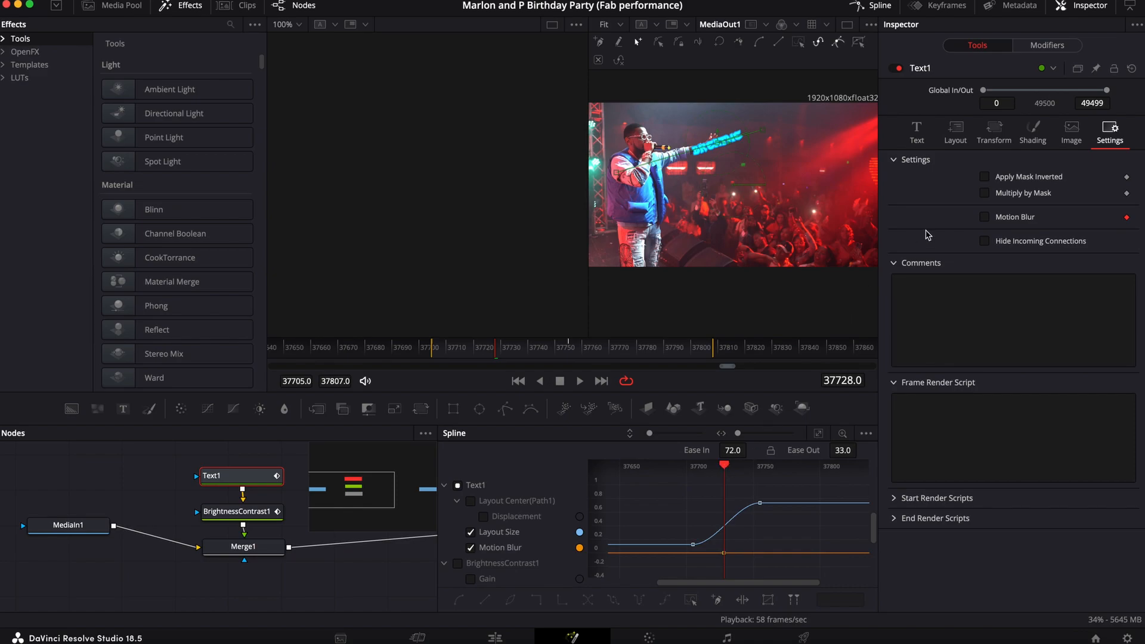
left_click(985, 218)
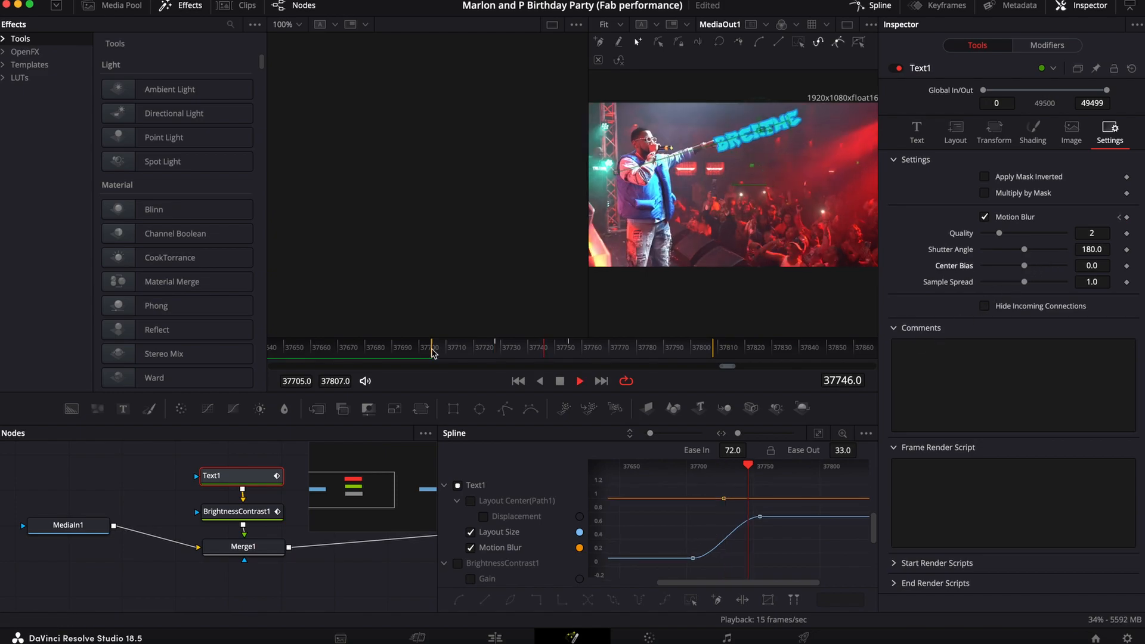
Step: Scrub through the title animation to examine the motion blur on the moving text
left_click_drag(472, 348, 497, 365)
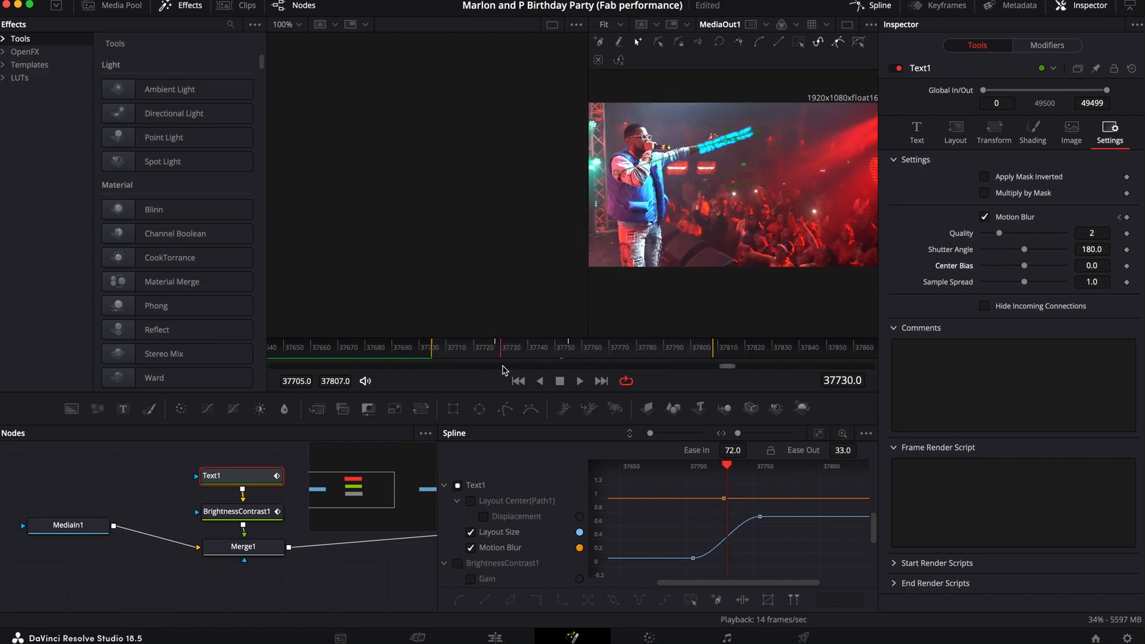
left_click_drag(531, 371, 506, 384)
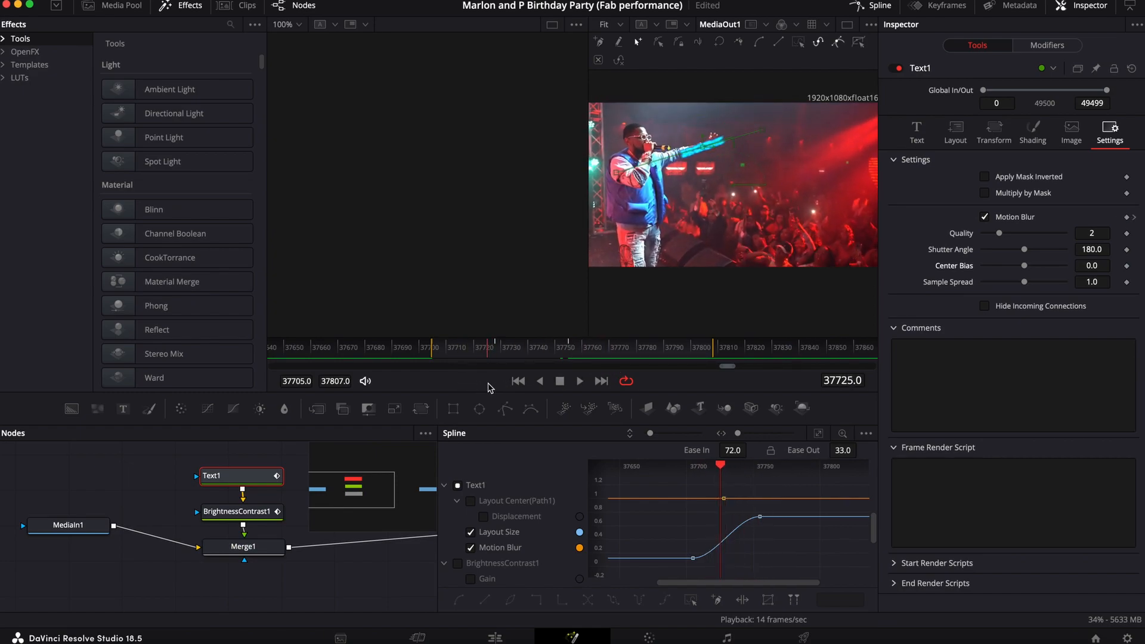
left_click_drag(505, 386, 577, 387)
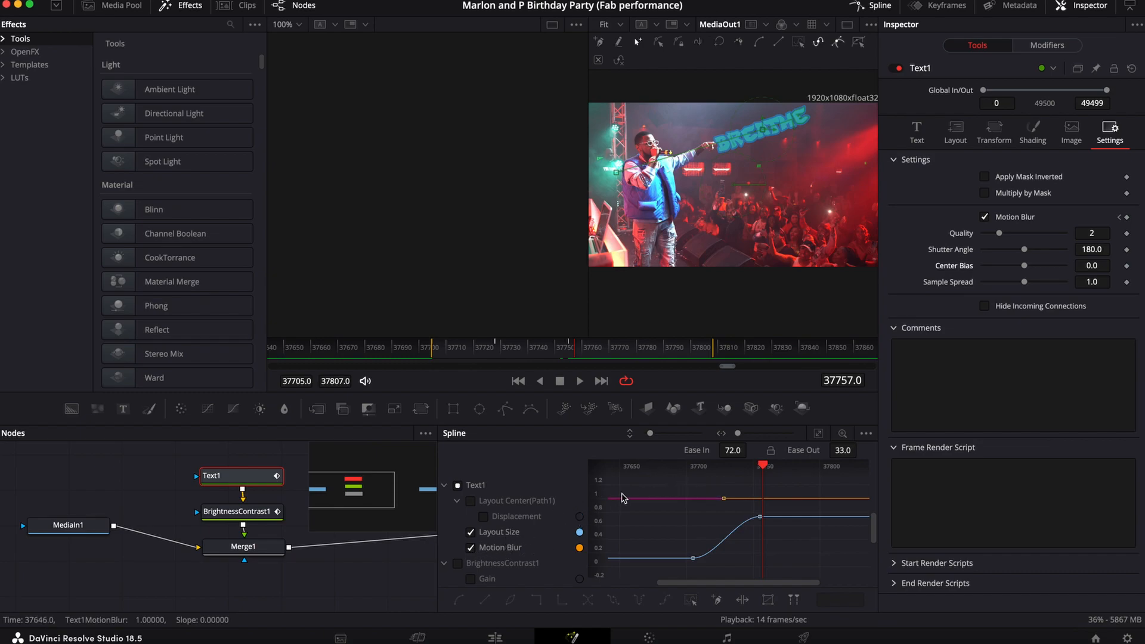
left_click_drag(523, 352, 494, 358)
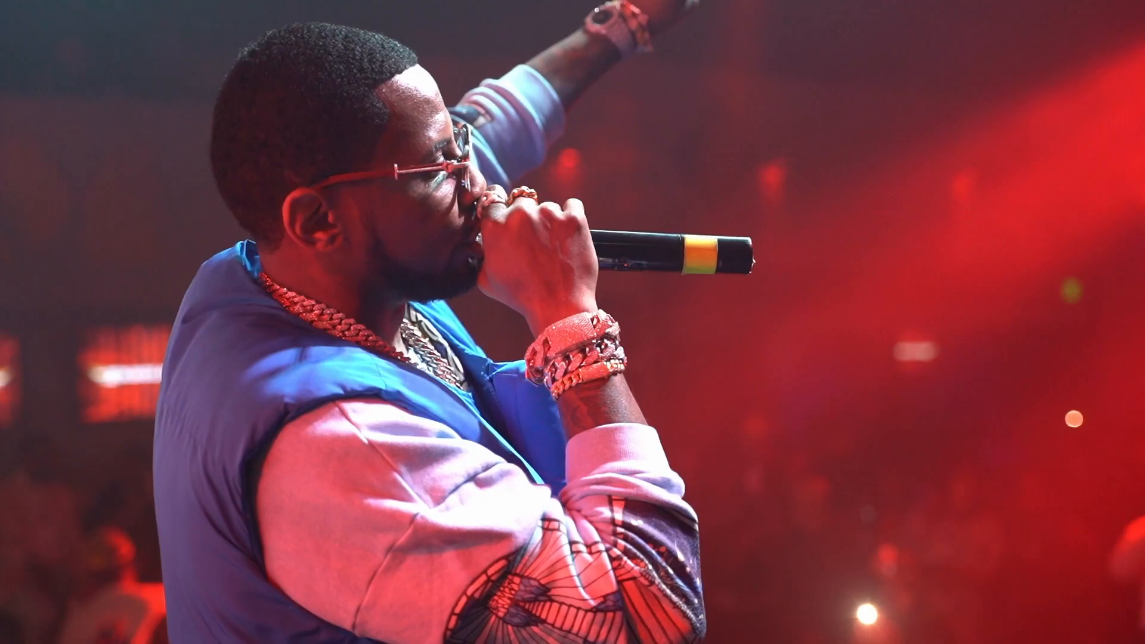